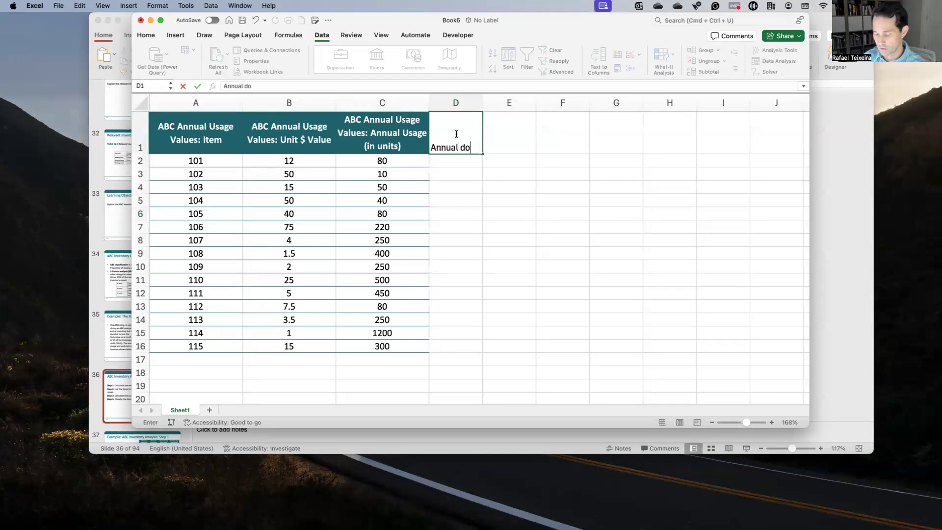
Step: Complete the column heading in cell D1 as "Annual dollar usage"
text(llar usage)
key(Return)
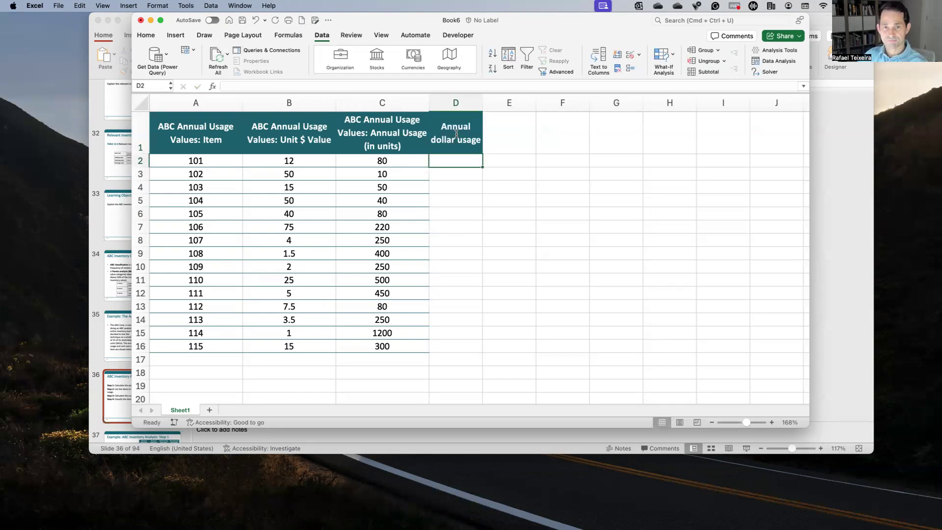
Step: Calculate item 101's annual dollar usage in D2 with the formula =B2*C2
text(=)
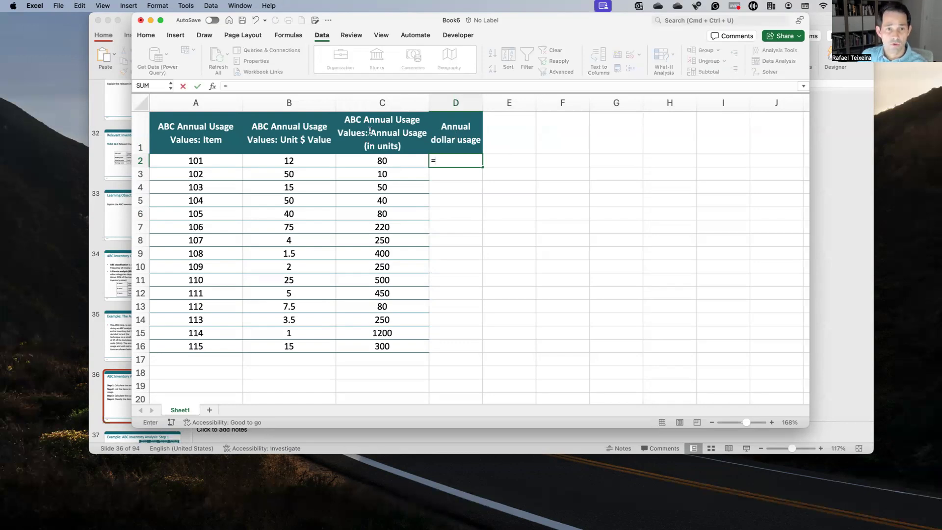
click(316, 158)
text(*)
click(361, 159)
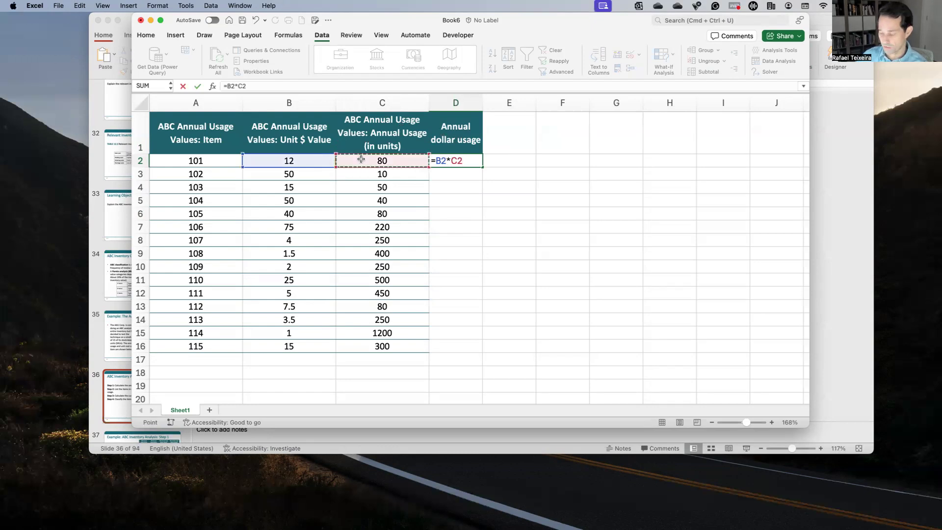
key(Return)
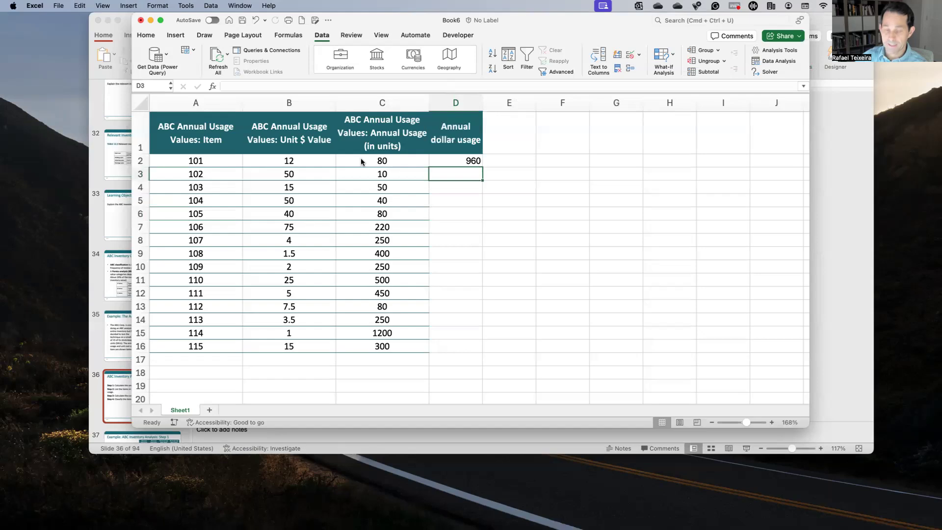
Step: Enter the formula =B3*C3 in D3 and fill it down through D16
text(=)
click(321, 172)
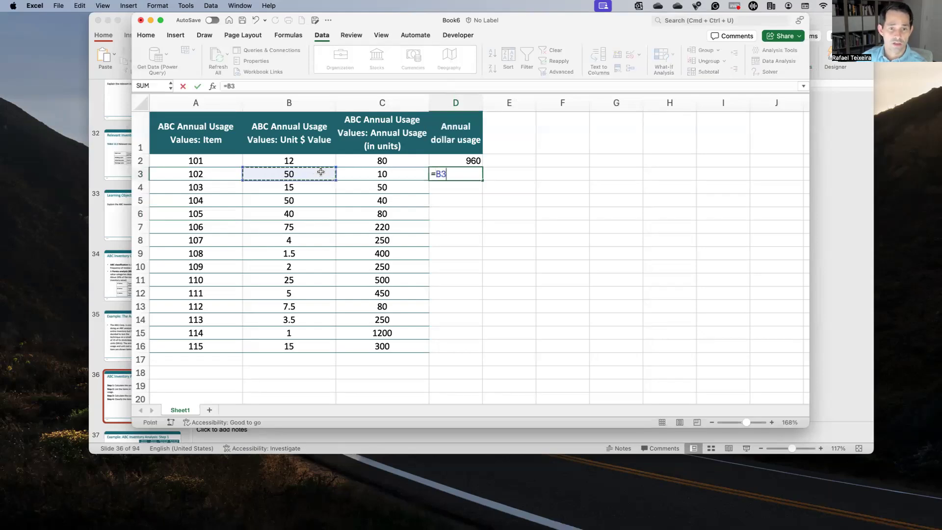
text(*)
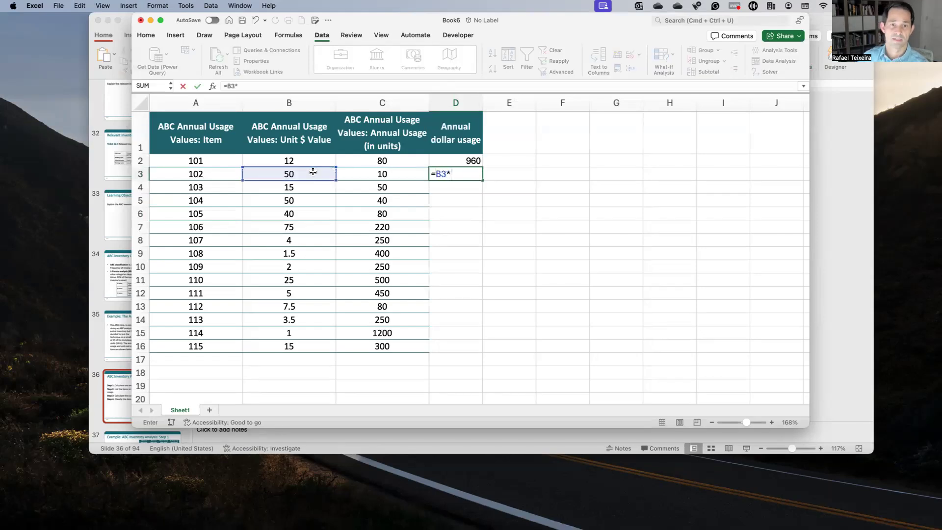
click(373, 171)
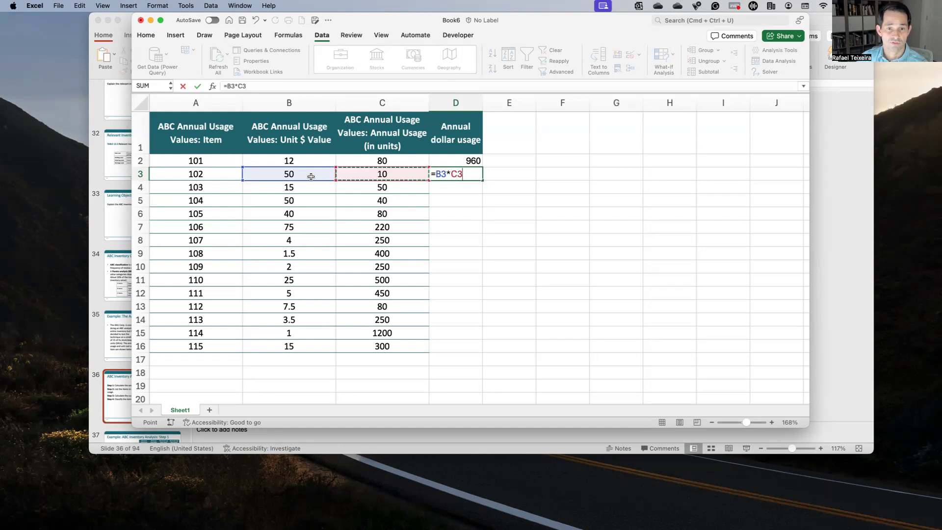
key(Return)
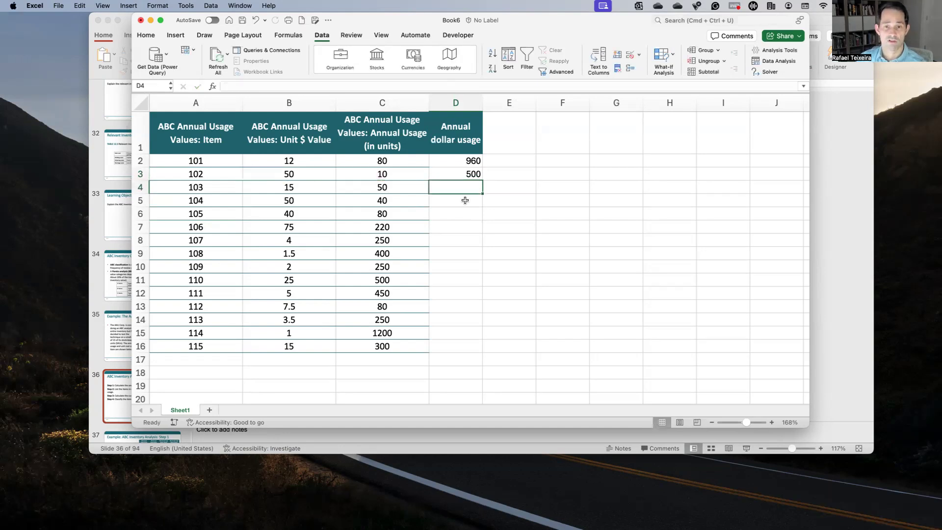
click(480, 172)
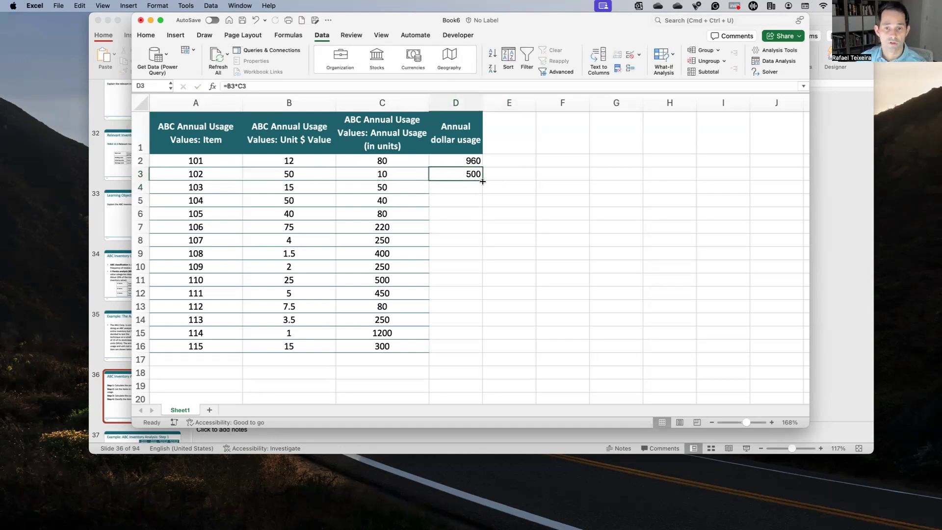
drag(481, 181, 466, 349)
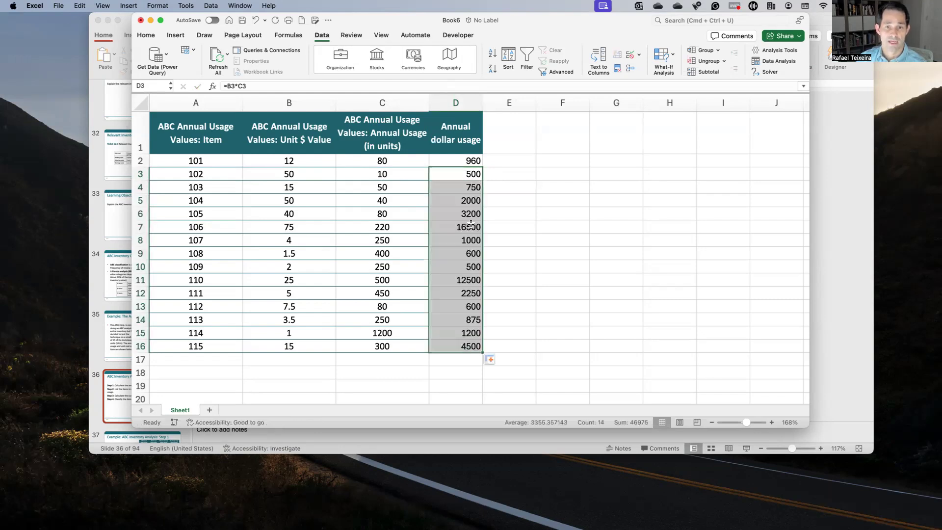
Step: Apply the comma number style to the annual dollar usage values in D2:D16
drag(458, 164, 438, 351)
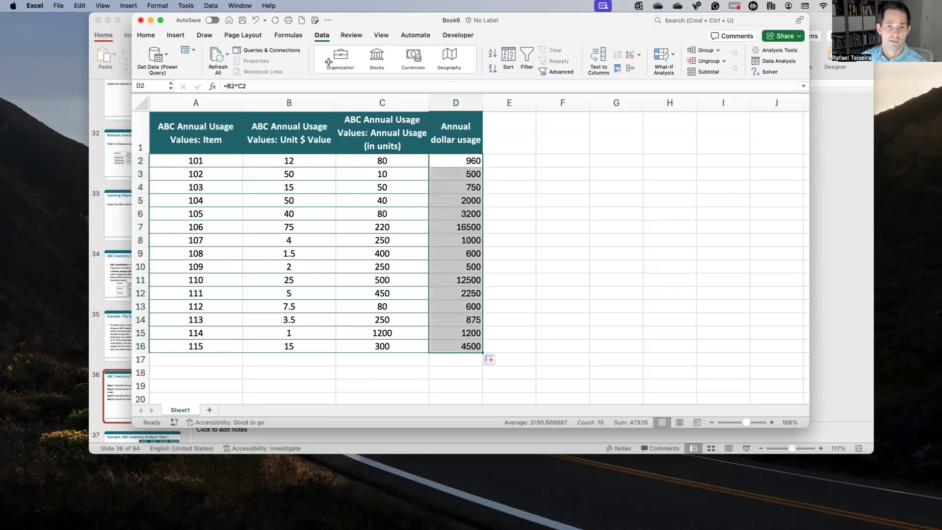
click(145, 34)
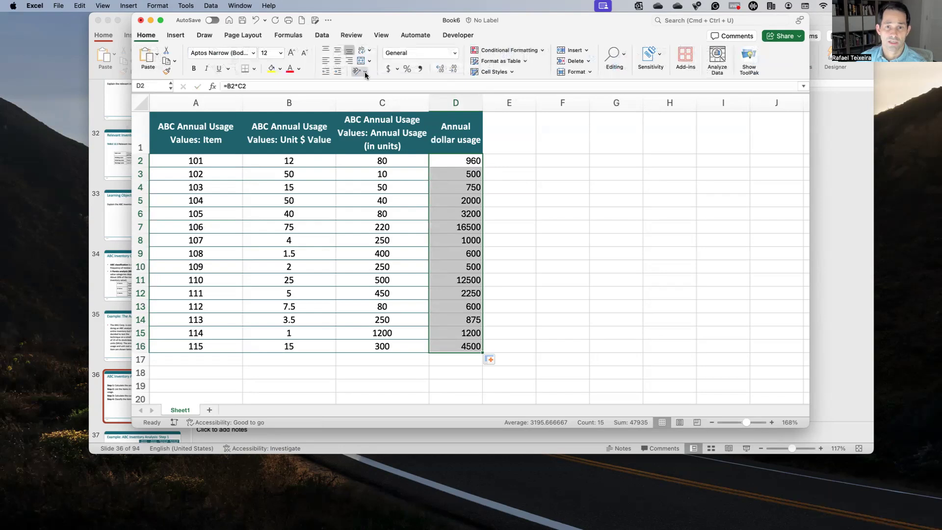
click(419, 69)
click(521, 225)
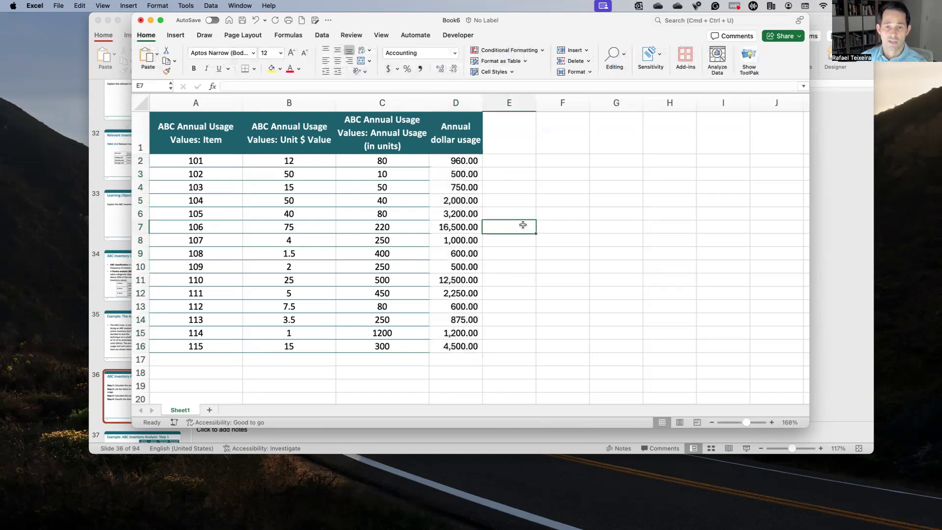
Step: Switch to PowerPoint to read Step 2 of the ABC Inventory Analysis Procedure slide, and return to the Excel workbook
click(828, 277)
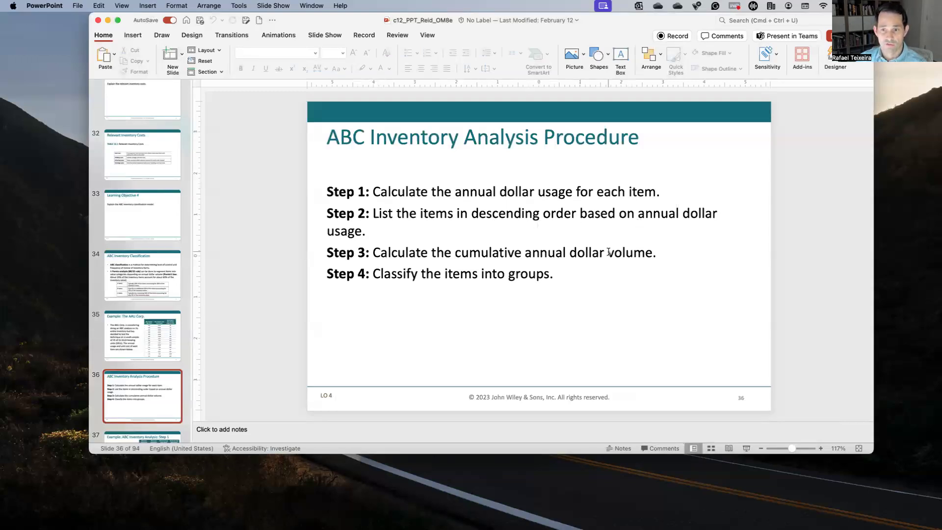
key(ctrl+Up)
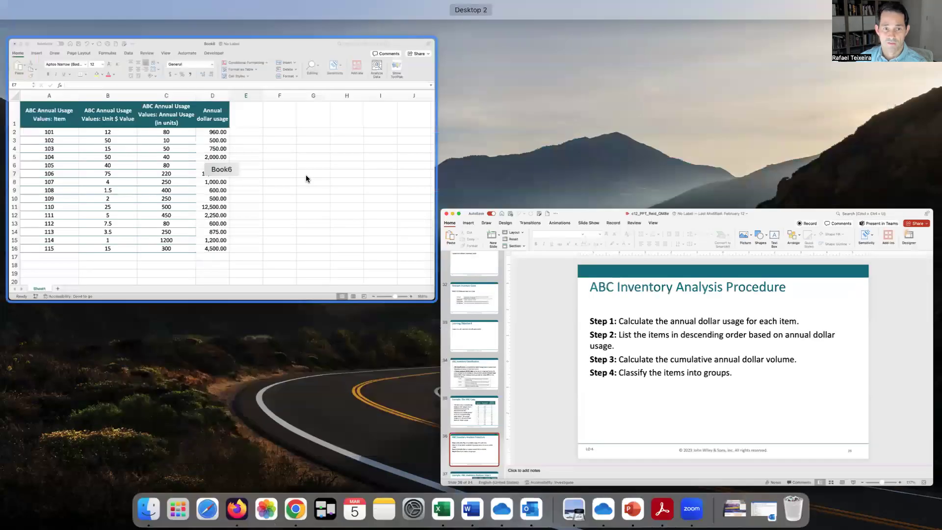
click(308, 164)
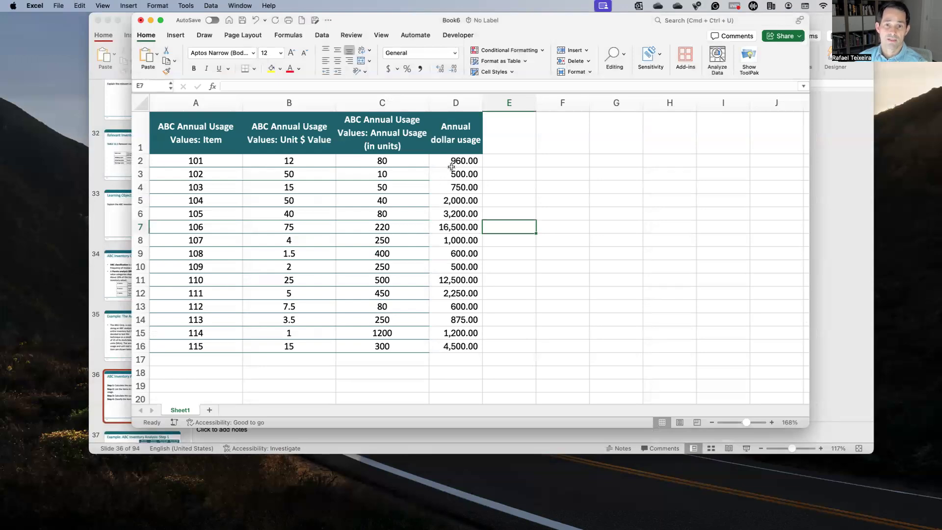
Step: Sort the item table by Annual dollar usage values from Largest to Smallest, treating the first row as headers
click(327, 35)
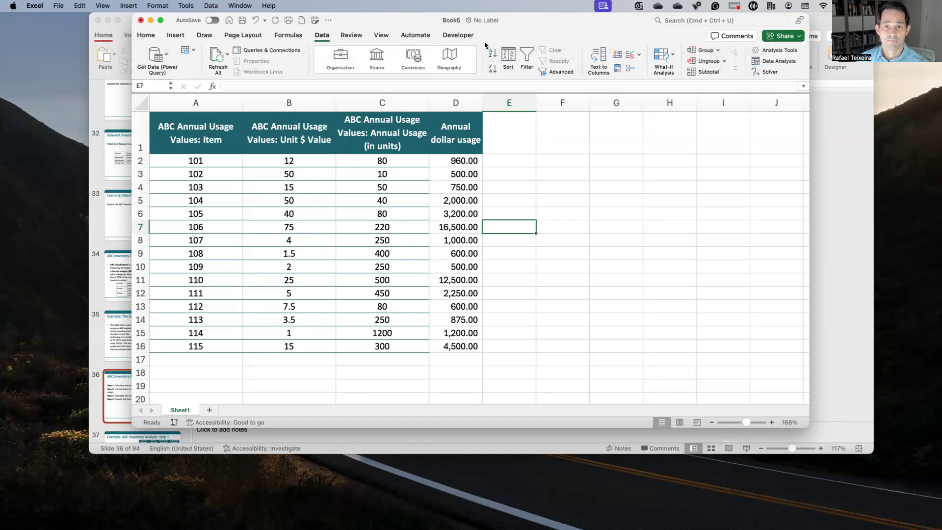
click(509, 60)
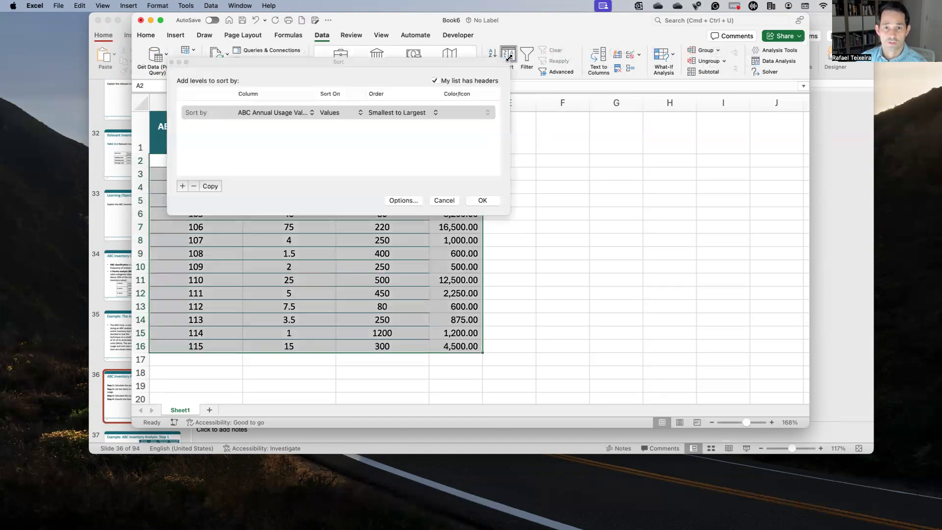
drag(319, 62, 559, 238)
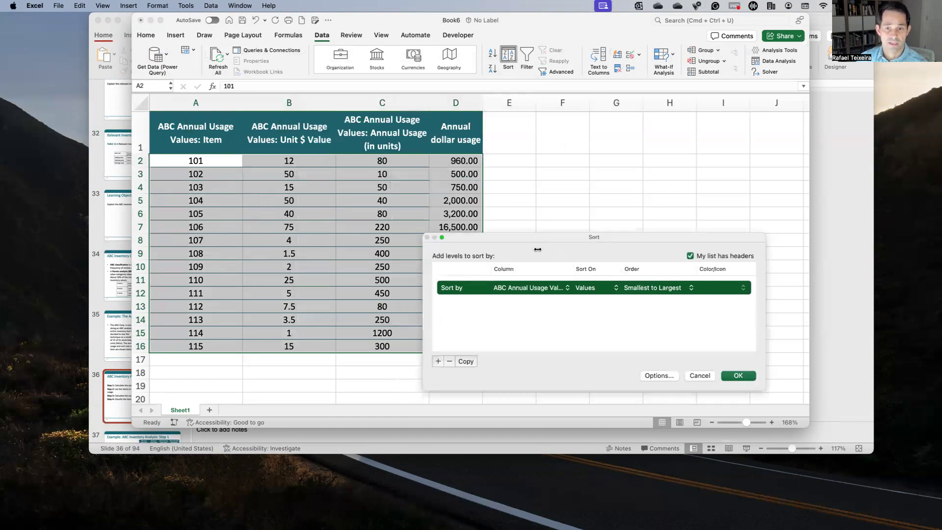
drag(548, 237, 535, 164)
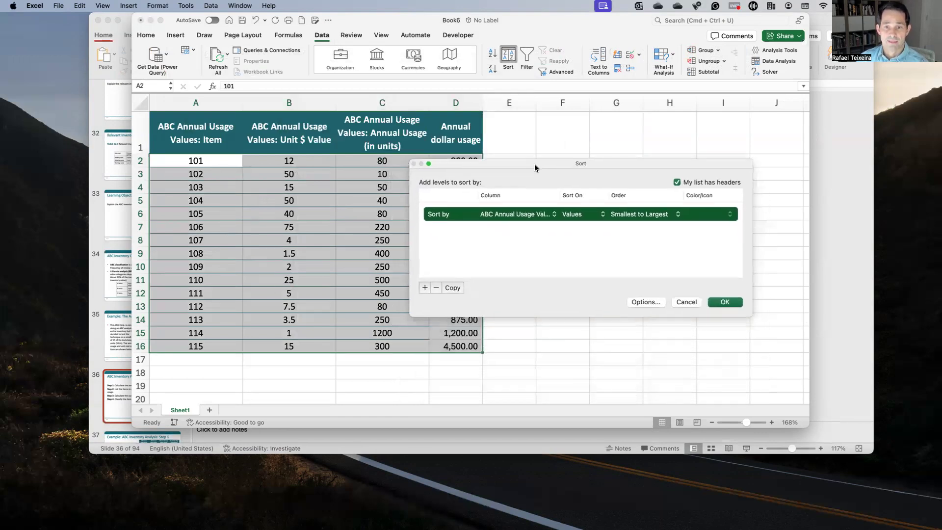
click(549, 215)
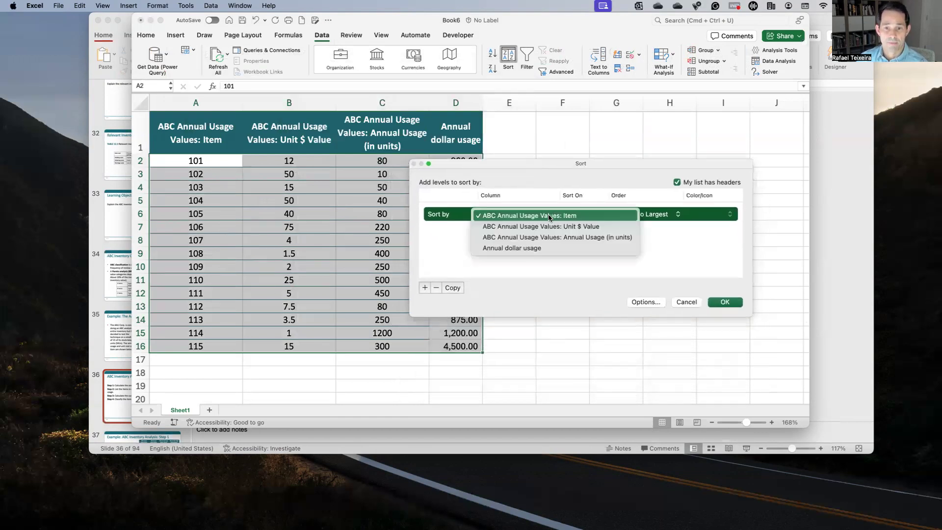
click(522, 247)
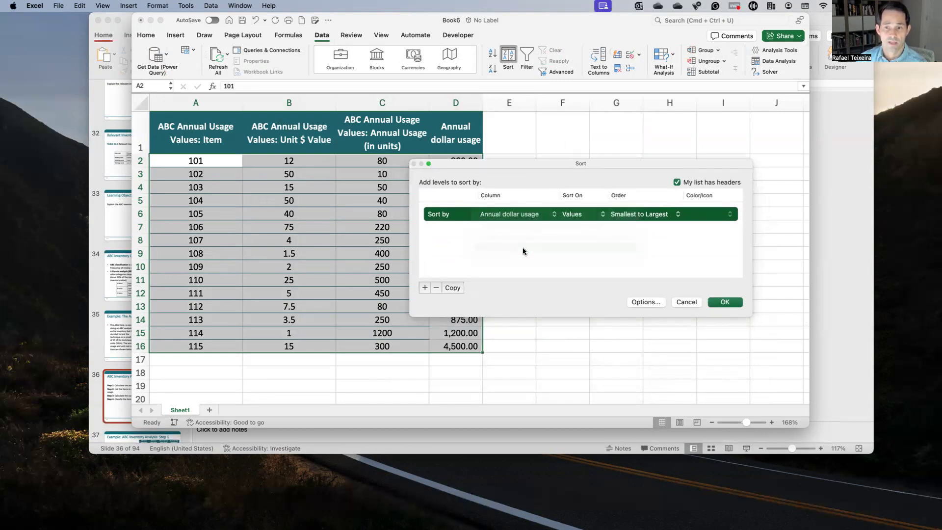
click(617, 219)
click(631, 226)
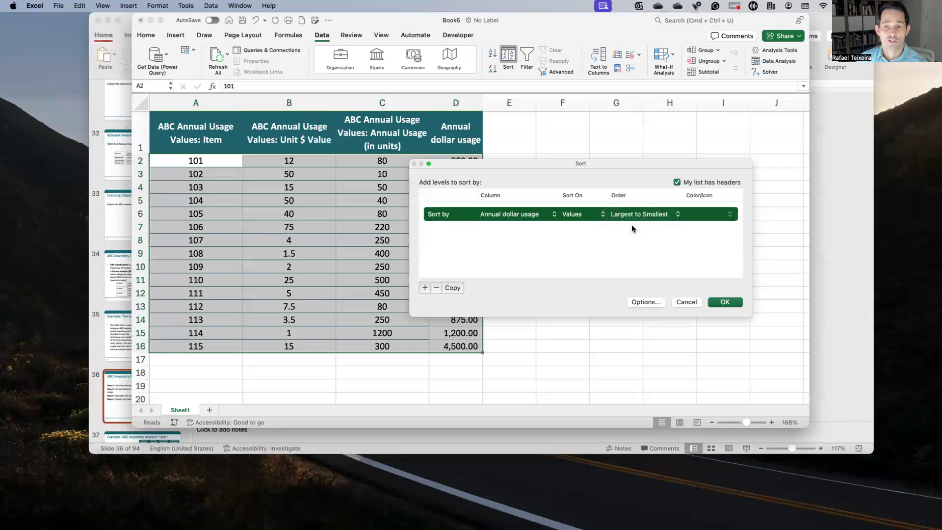
click(631, 216)
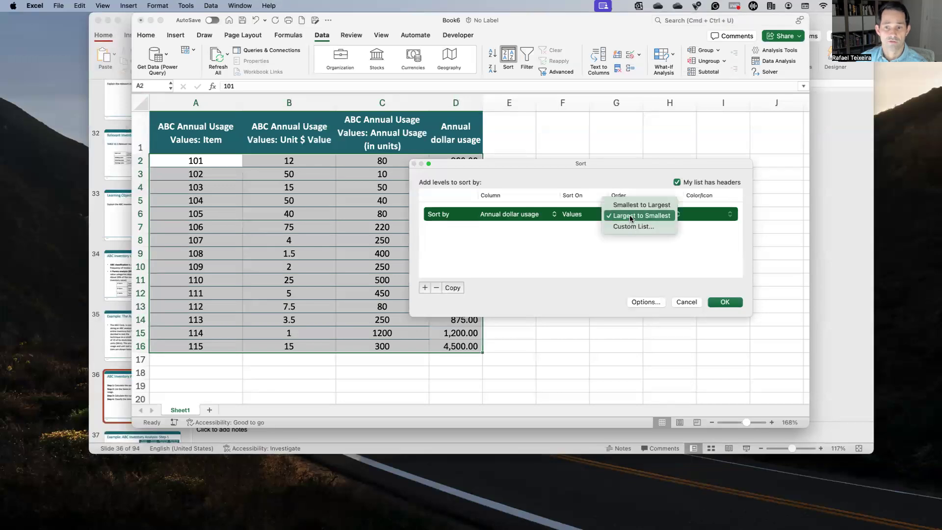
click(631, 216)
click(724, 302)
click(508, 226)
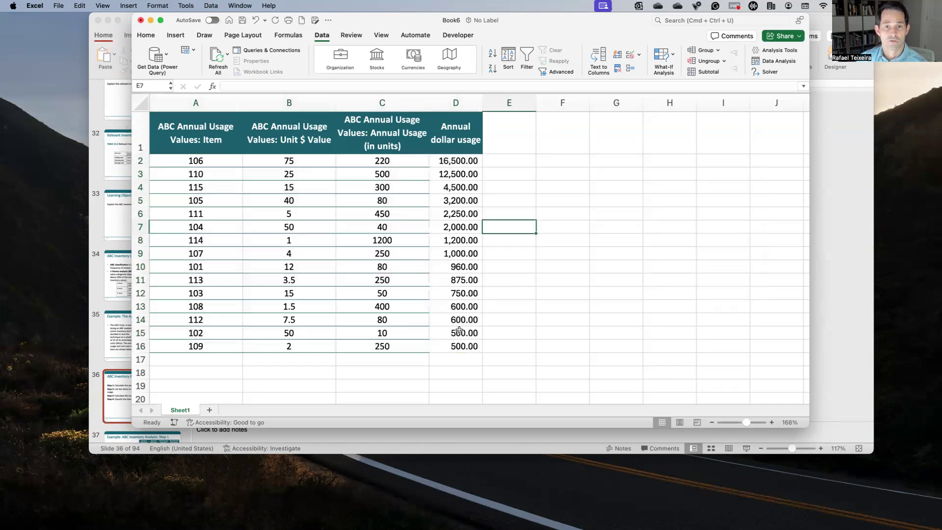
Step: Examine the sorted table across row 2 and down the highest annual dollar usage values in column D
click(451, 164)
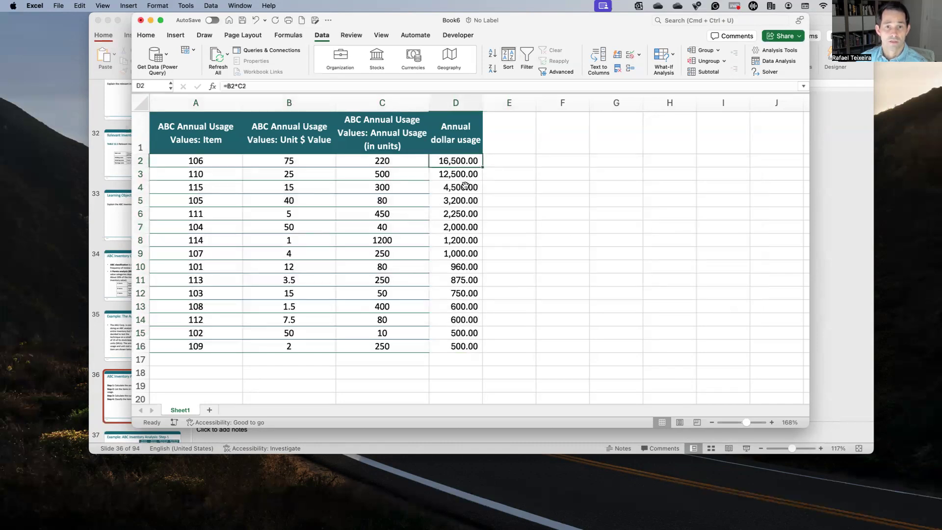
key(Left)
key(Left)
key(Left)
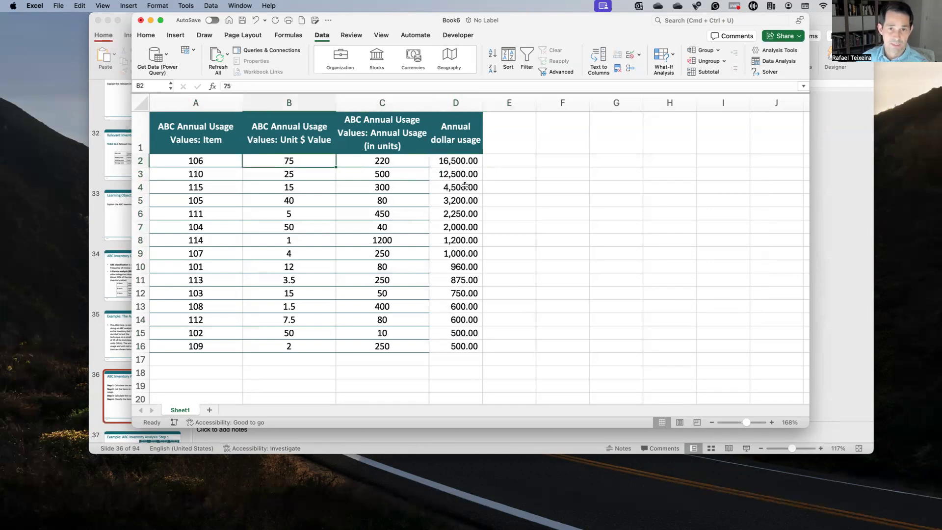
key(Right)
key(Right)
key(Right)
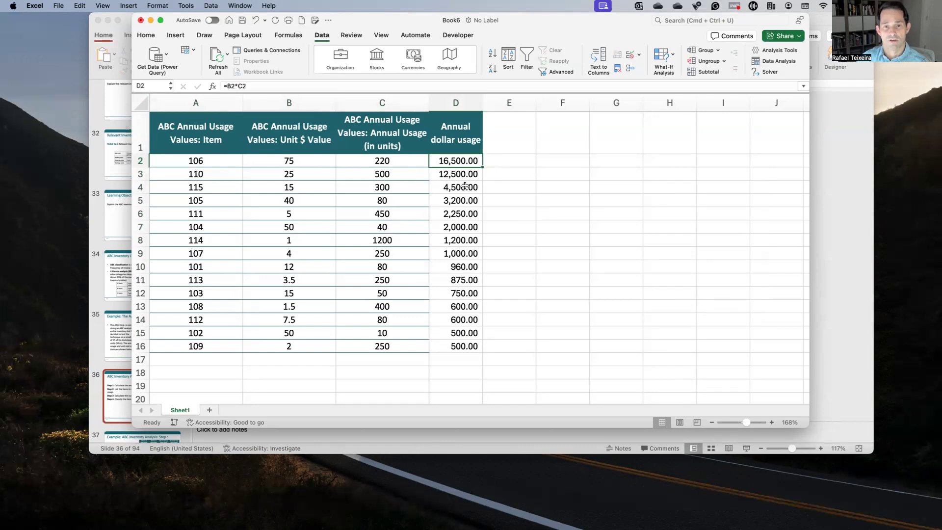
key(Down)
key(Down)
key(Down)
key(Down)
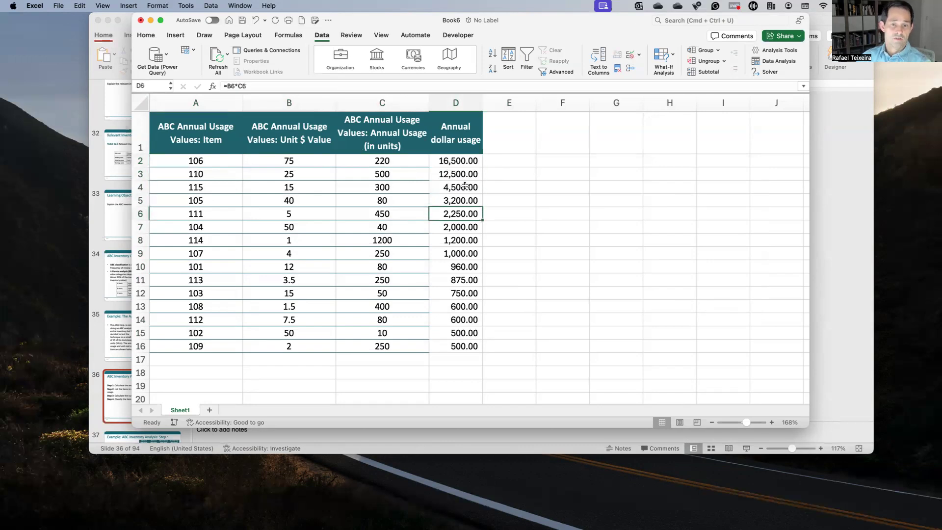
key(Up)
Step: Consult Step 3 of the ABC Inventory Analysis Procedure slide in PowerPoint, and go back to the Excel workbook
click(835, 252)
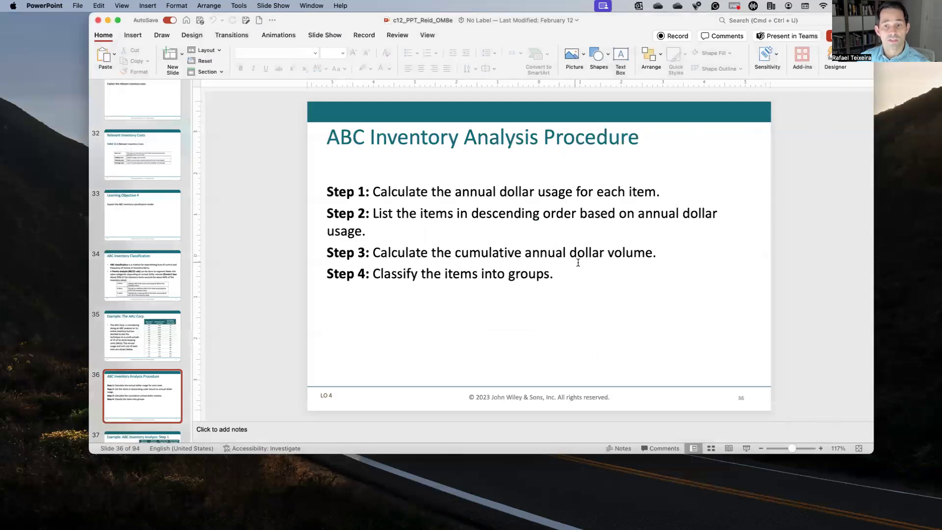
key(ctrl+Up)
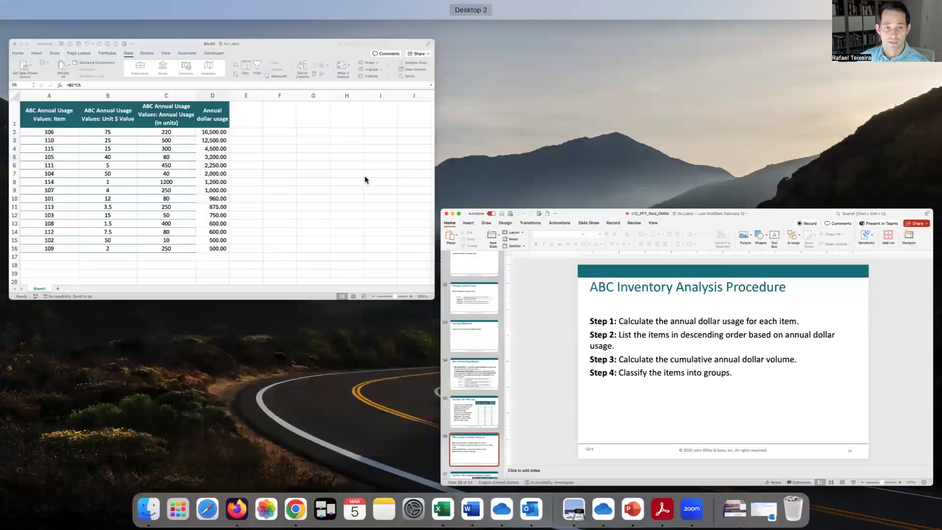
click(248, 185)
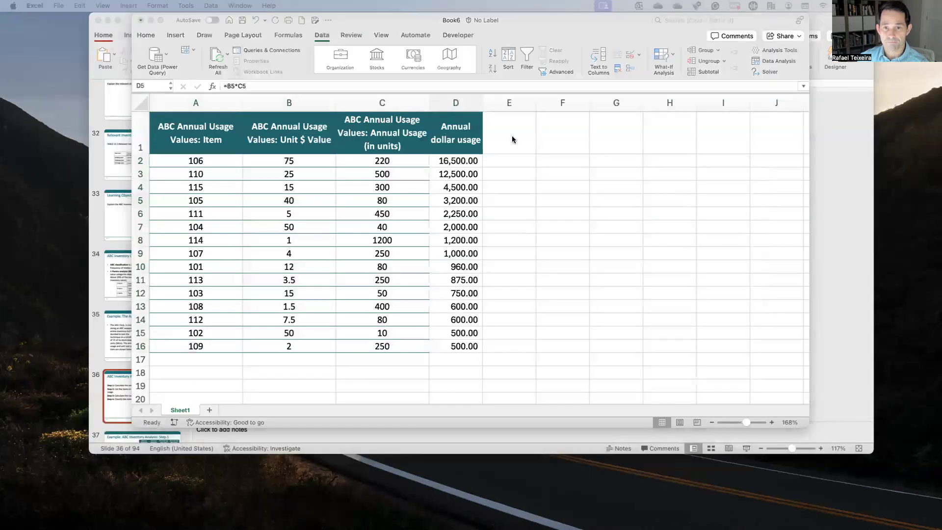
Step: Add the column header "Cumulative dollar value" in cell E1
click(505, 131)
text(Cumu)
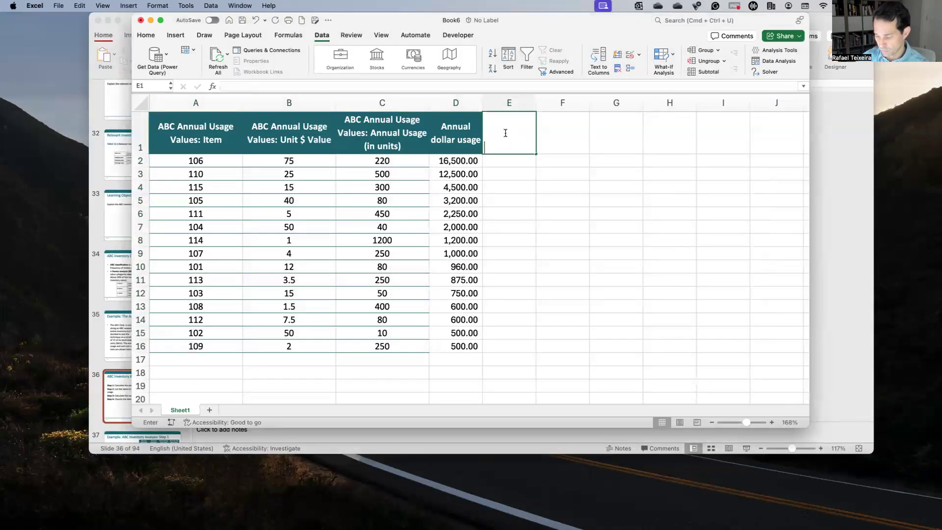
text(lative )
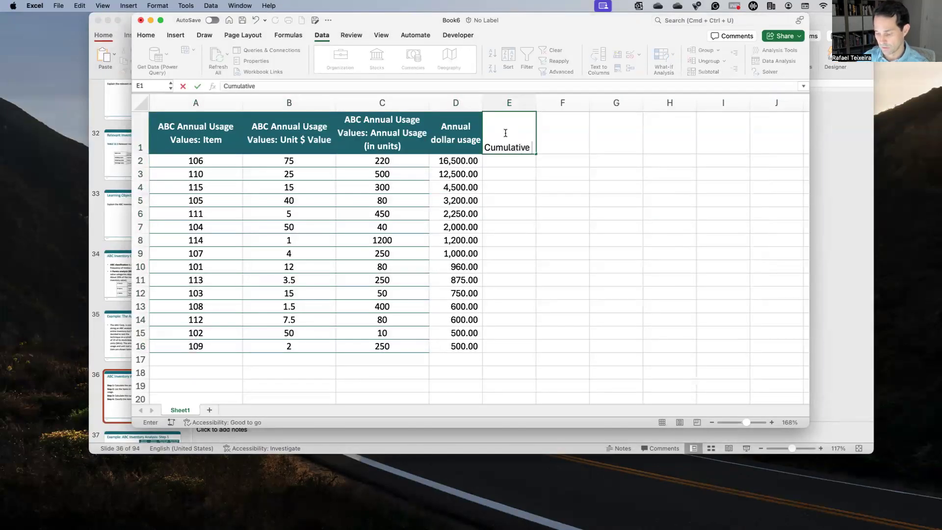
text(dollar value)
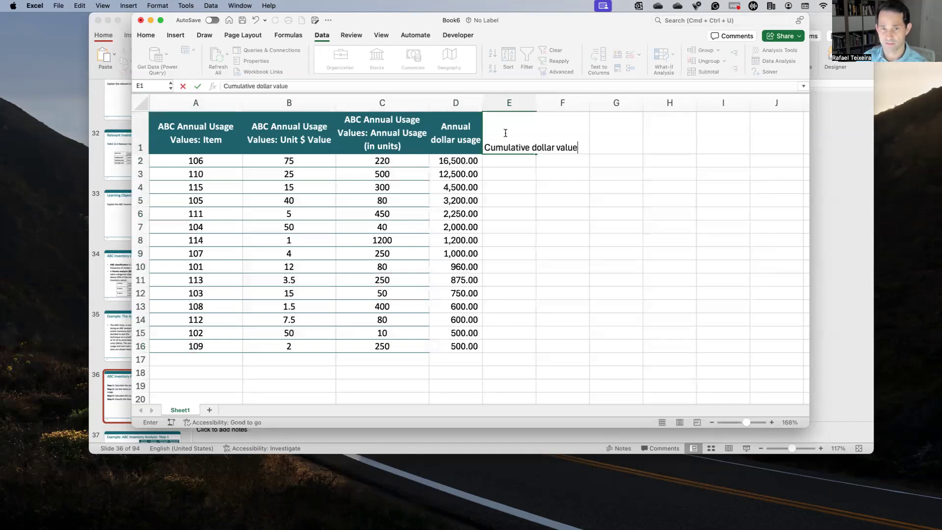
key(Return)
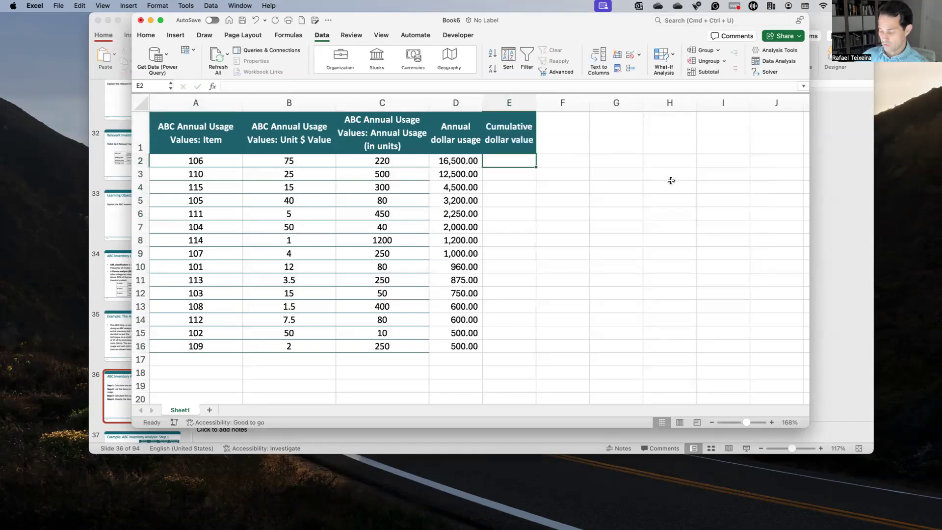
key(Right)
key(Down)
key(Left)
key(Up)
key(Down)
key(Down)
key(Down)
key(Down)
key(Up)
key(Up)
key(Up)
Step: Start the cumulative dollar value column with the formulas =D2 in cell E2 and =E2+D3 in cell E3
text(=)
key(Left)
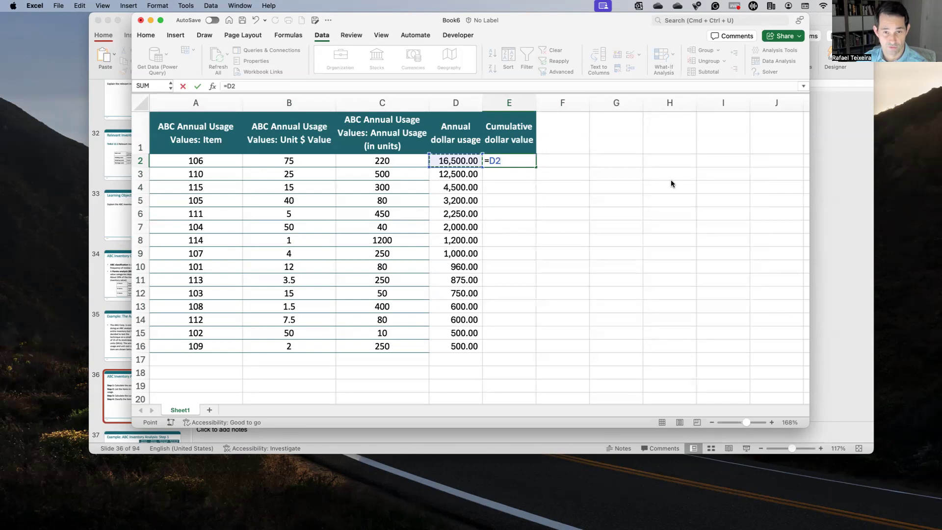
key(Return)
text(=)
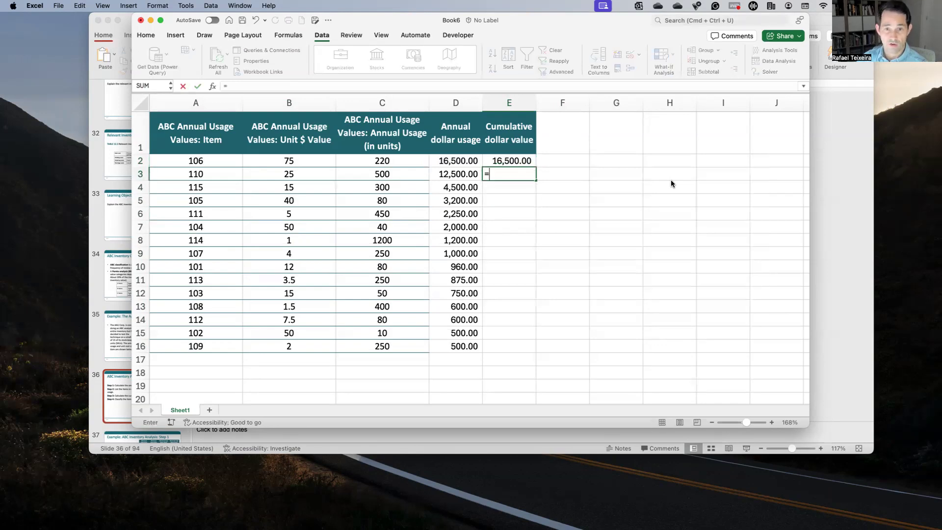
key(Up)
text(+)
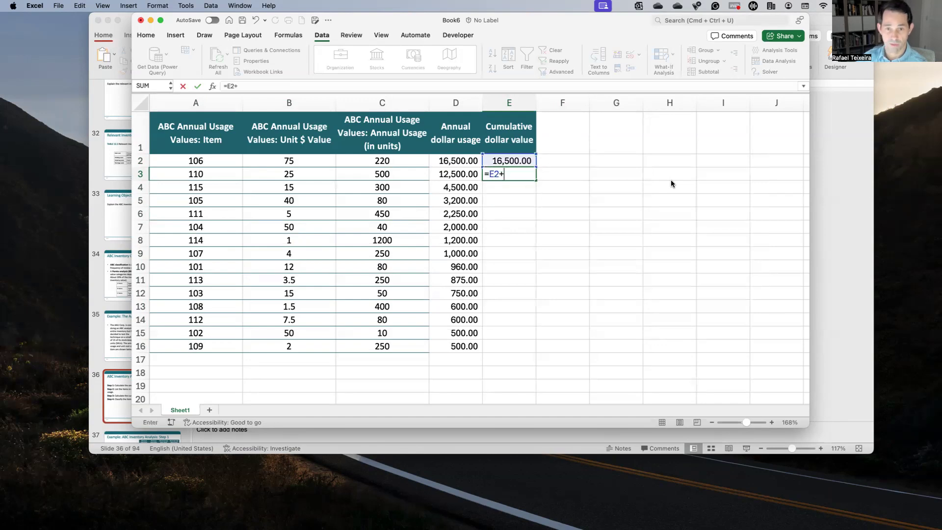
key(Left)
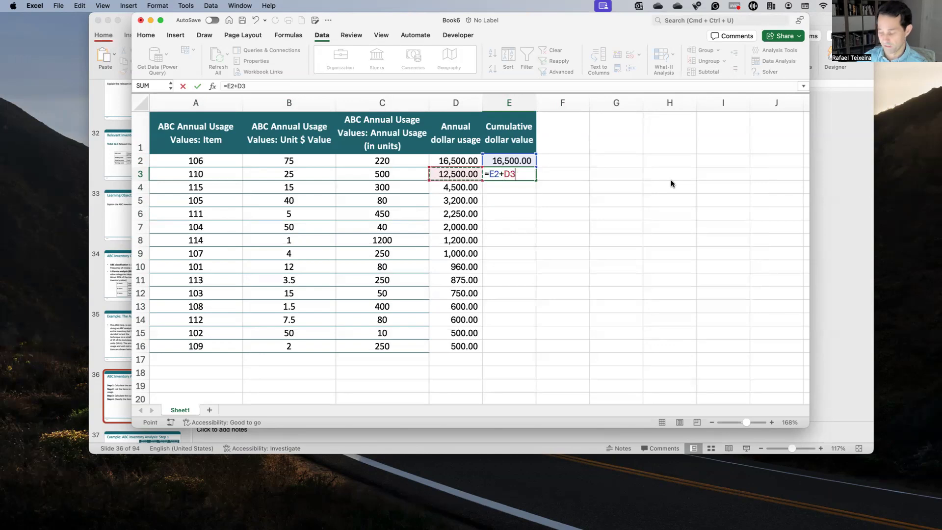
key(Return)
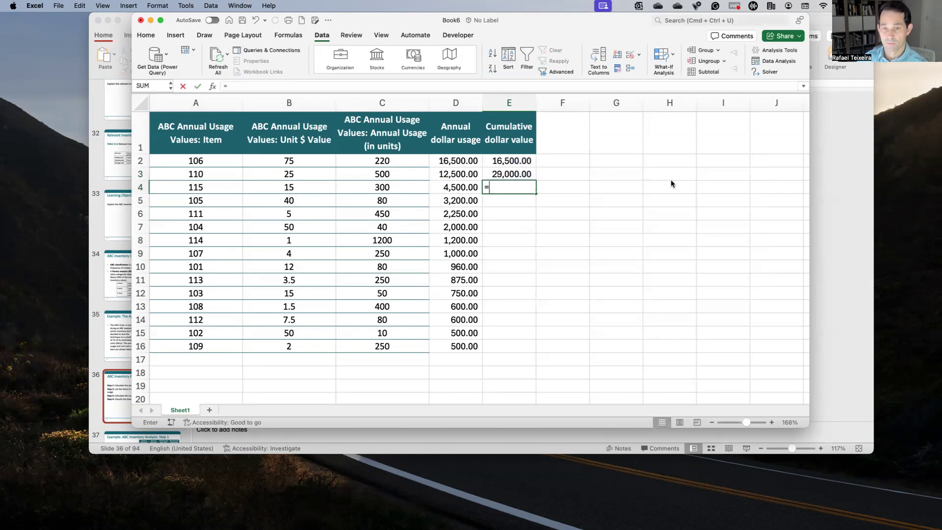
Step: Enter the running-total formula =E3+D4 in cell E4 and fill it down through E16
text(=)
key(Up)
text(+)
key(Left)
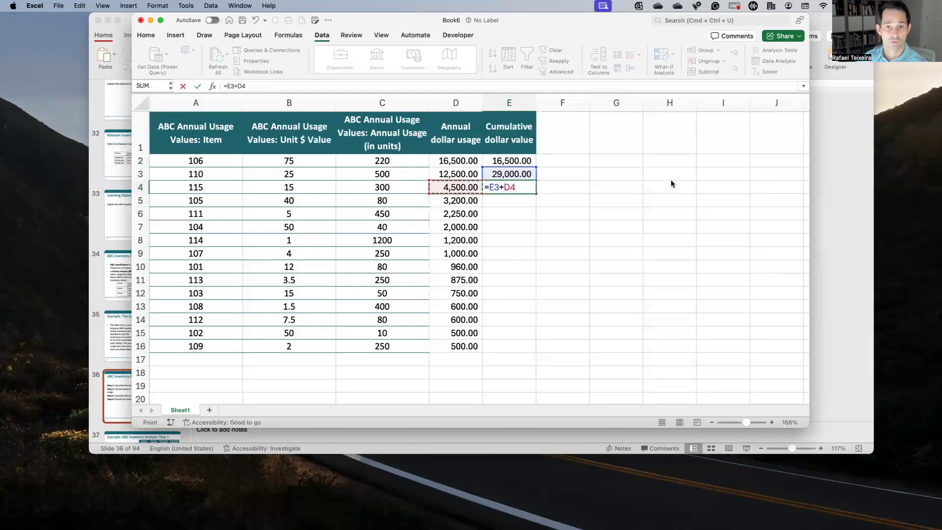
key(Return)
key(Up)
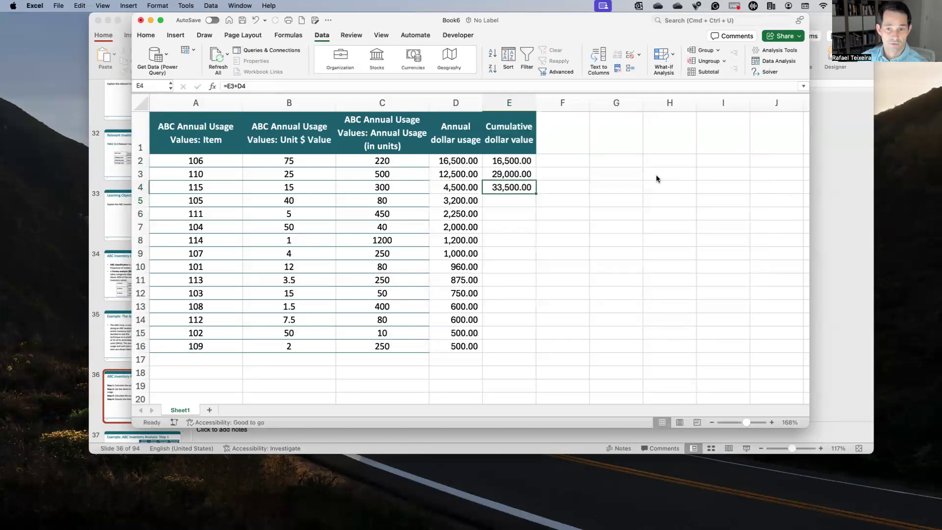
double_click(536, 191)
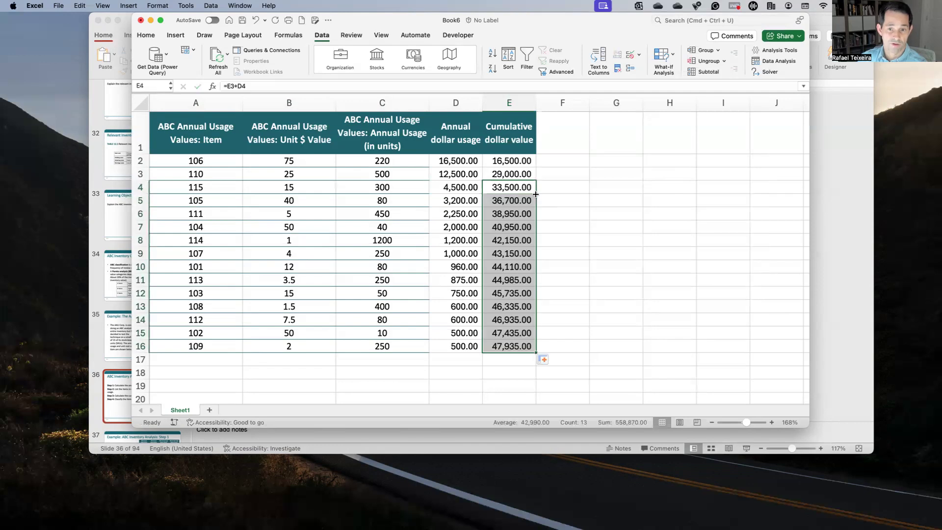
Step: Examine the cumulative dollar values down column E, from E3 to the final total in E16
click(501, 349)
click(508, 175)
key(Down)
key(Down)
key(Down)
key(Down)
key(Down)
key(Down)
key(Down)
key(Down)
key(Down)
key(Down)
key(Down)
key(Down)
key(Down)
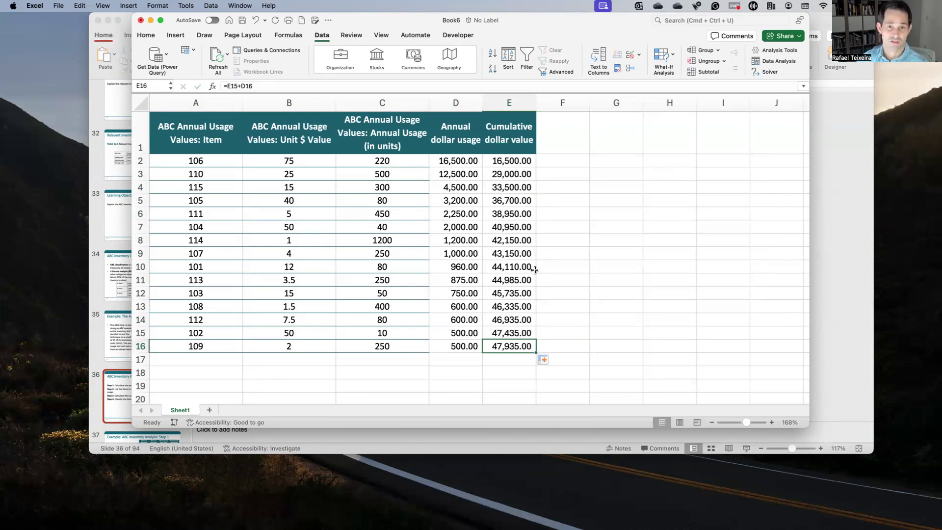
Step: Switch to PowerPoint to read Step 4 of the ABC Inventory Analysis Procedure slide, and return to the Excel workbook
click(842, 322)
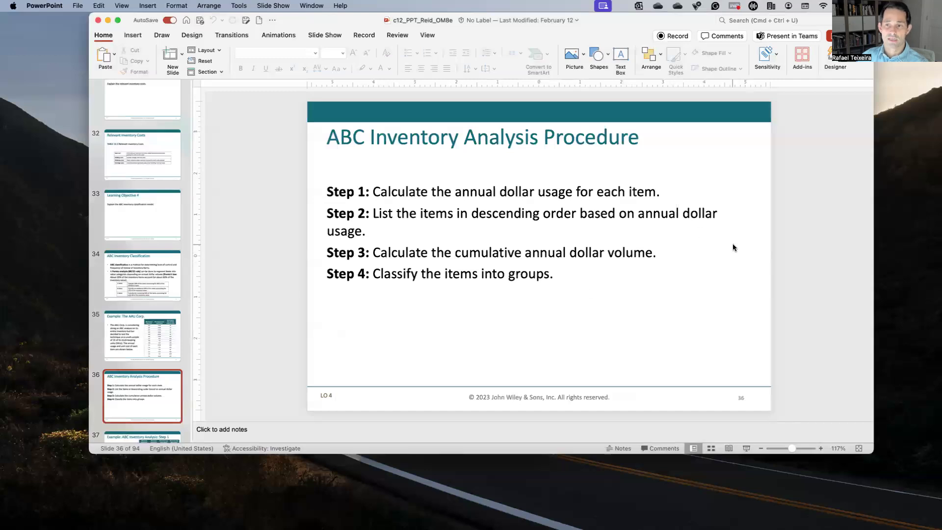
key(ctrl+Up)
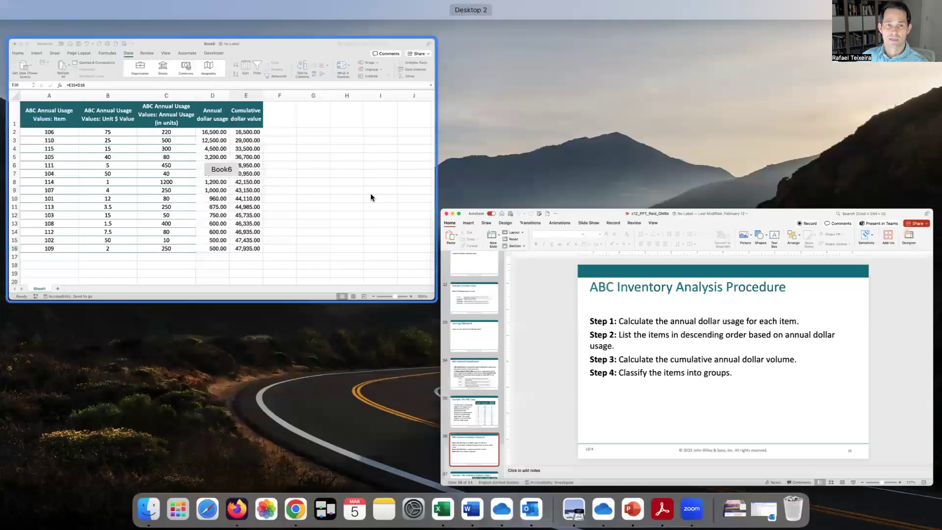
click(405, 163)
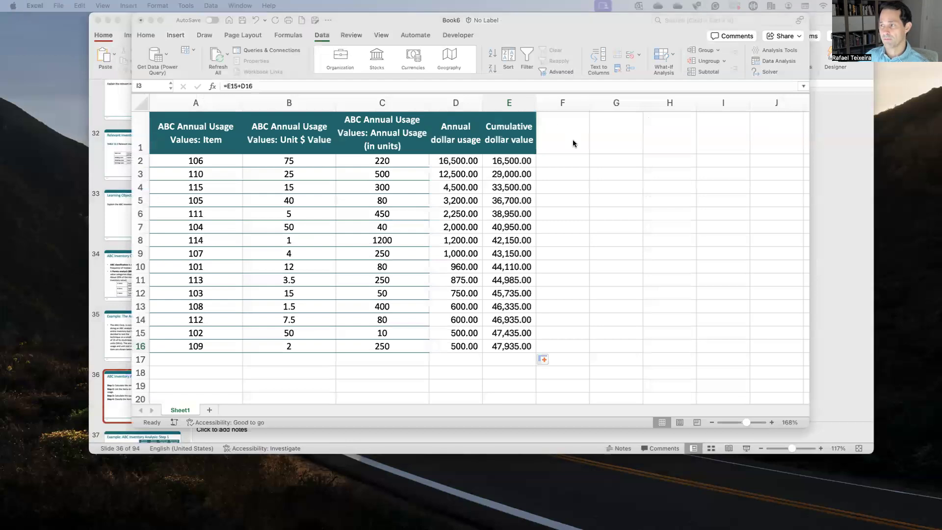
Step: Add the column header "Item % of annual dollar usage" in cell F1
click(573, 140)
text(Item )
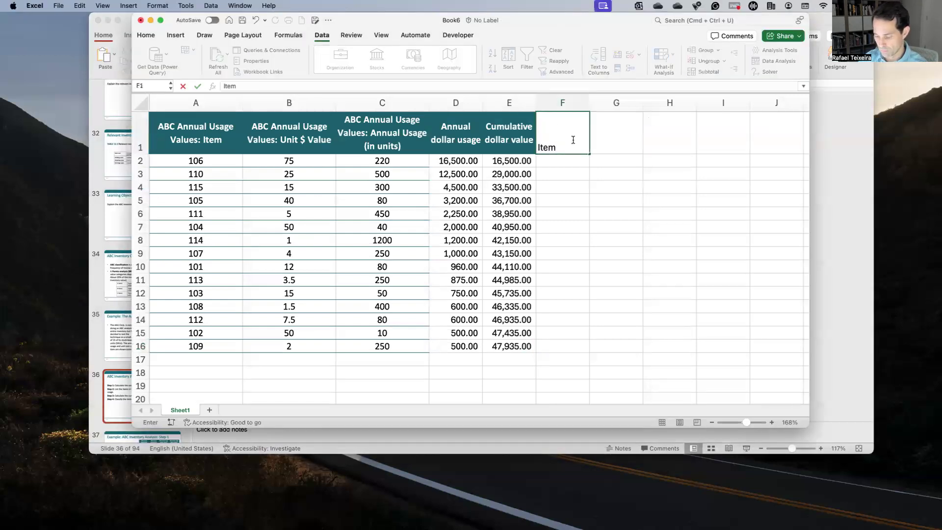
text(%)
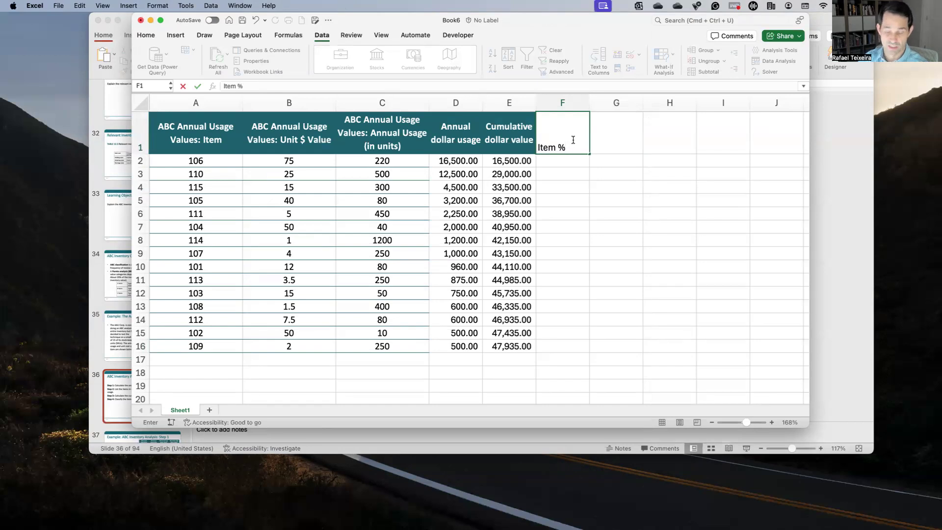
text( of )
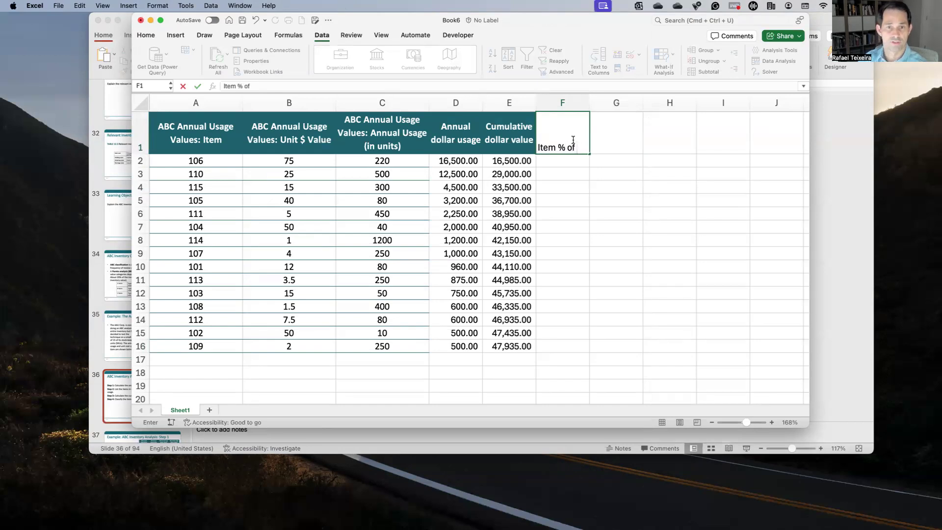
text(annual doll)
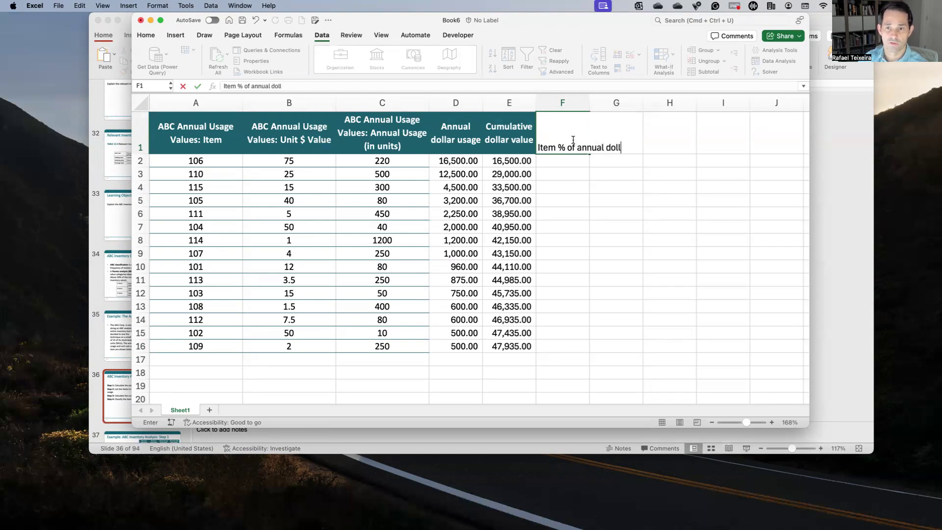
text(ar usage)
key(ctrl+Return)
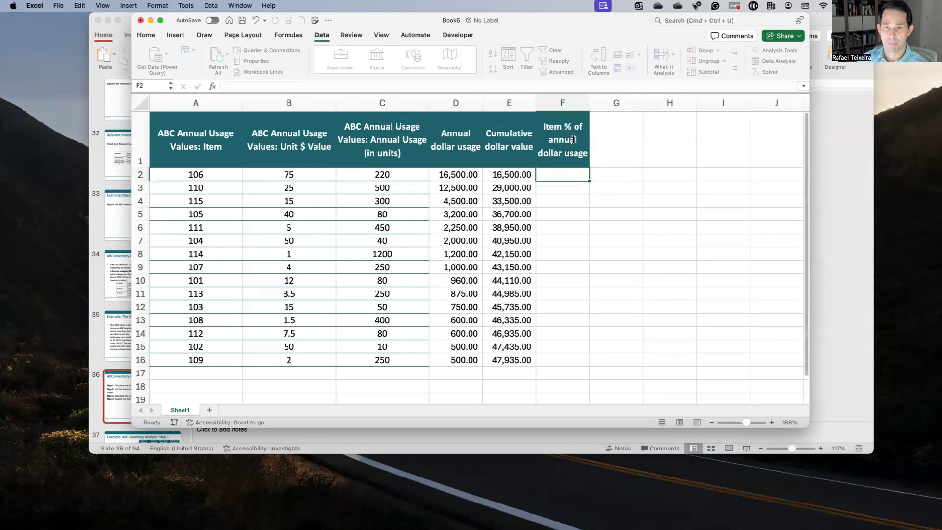
key(Return)
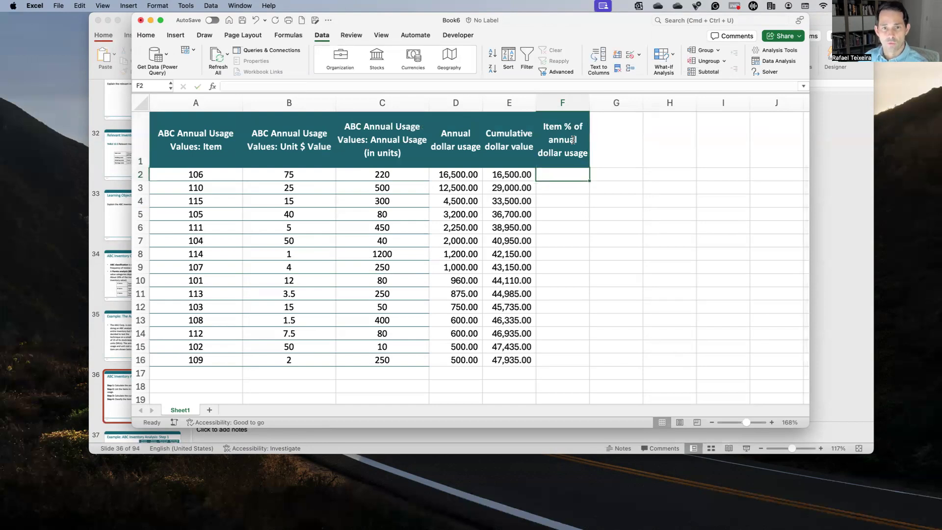
Step: Compare the annual dollar usage of the first items in column D with the overall cumulative total in E16
key(Left)
key(Left)
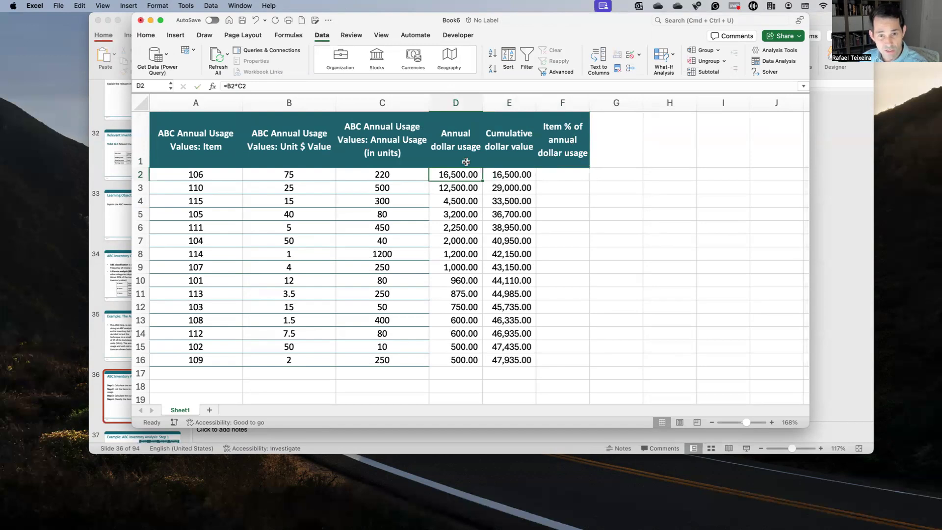
click(513, 358)
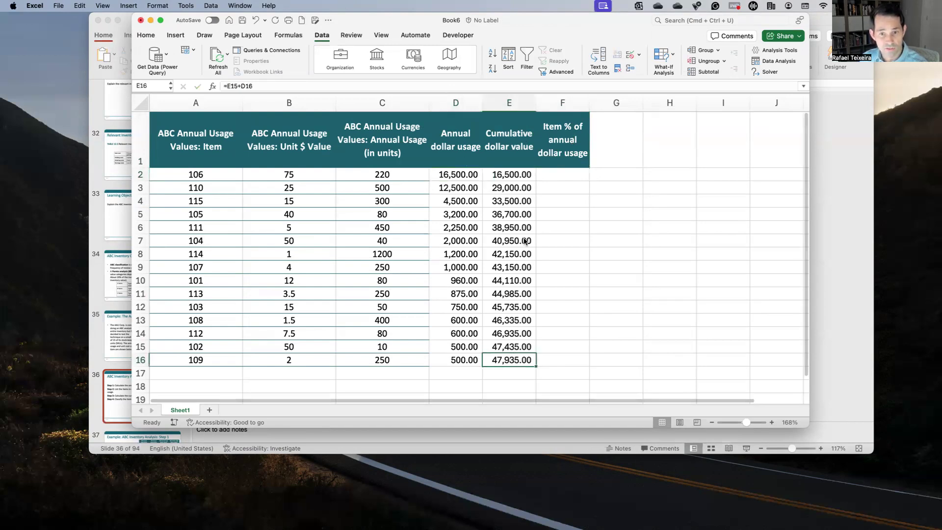
click(454, 175)
click(503, 359)
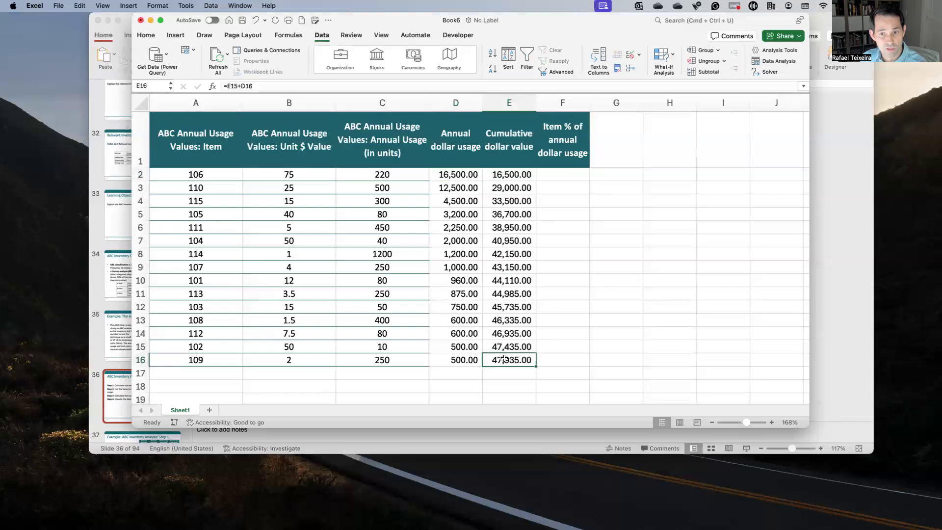
click(528, 193)
click(469, 185)
click(520, 359)
click(467, 206)
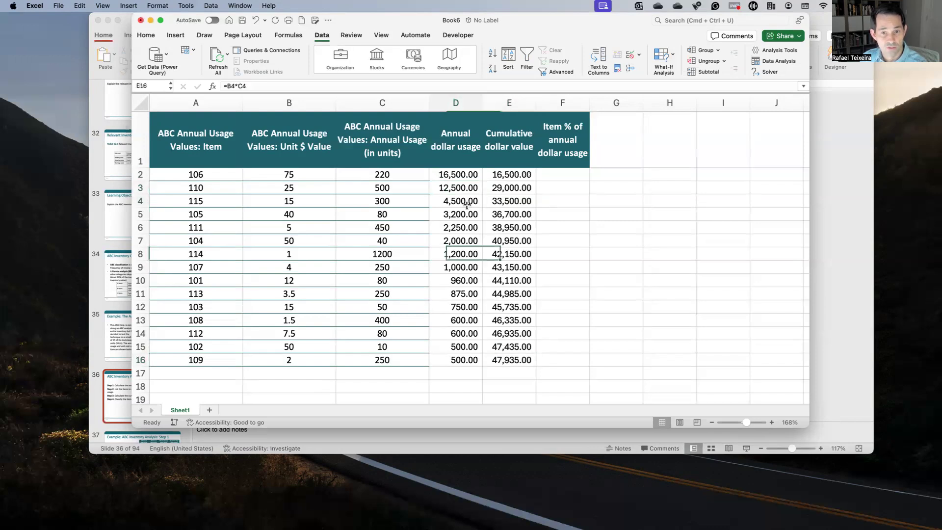
click(505, 360)
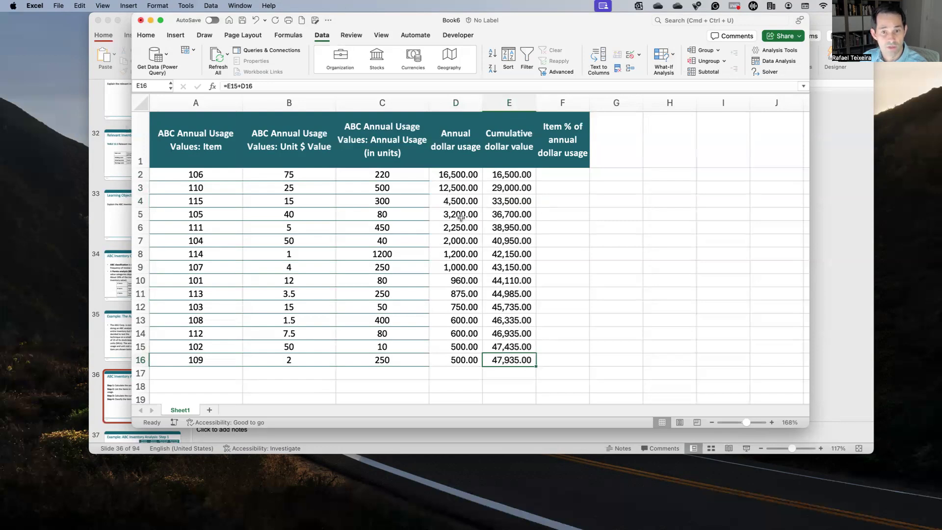
Step: Calculate the first item's percentage of annual dollar usage in cell F2 with the formula =D2/E16
click(556, 172)
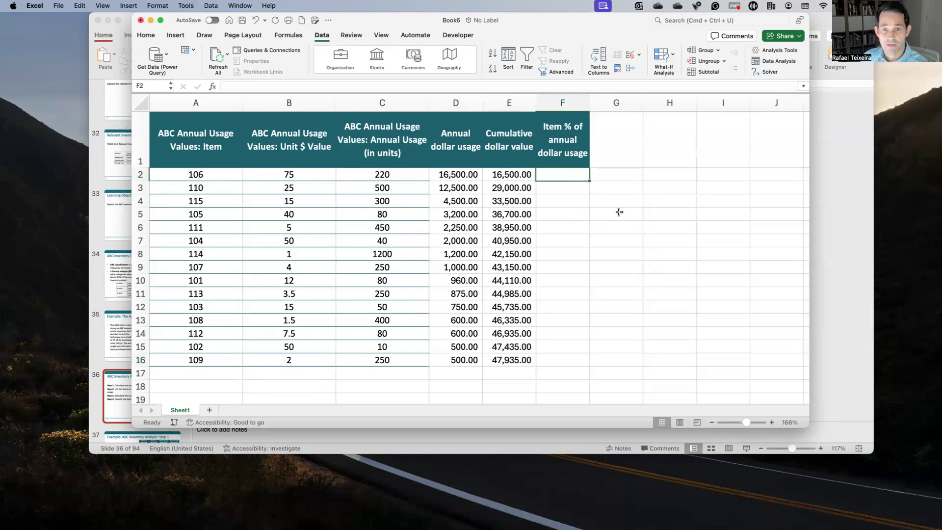
text(=)
key(Left)
key(Left)
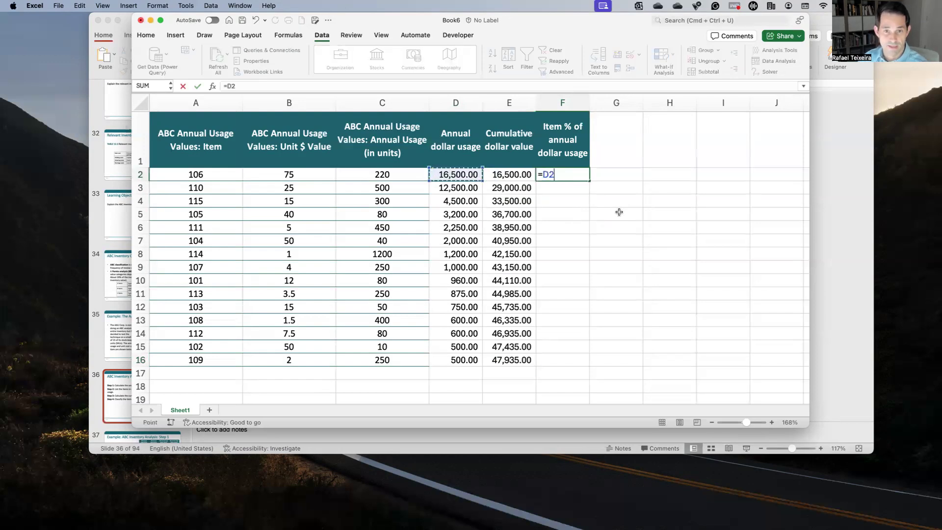
text(/)
click(522, 359)
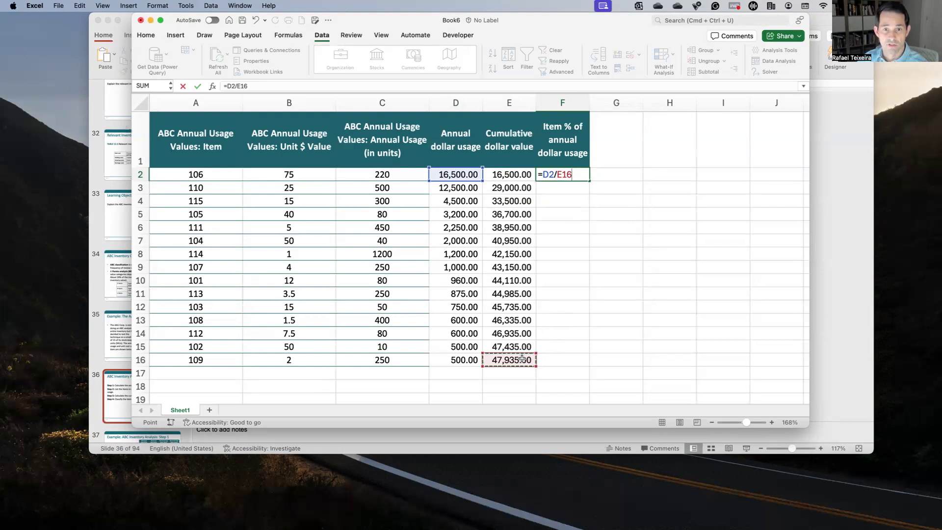
key(Return)
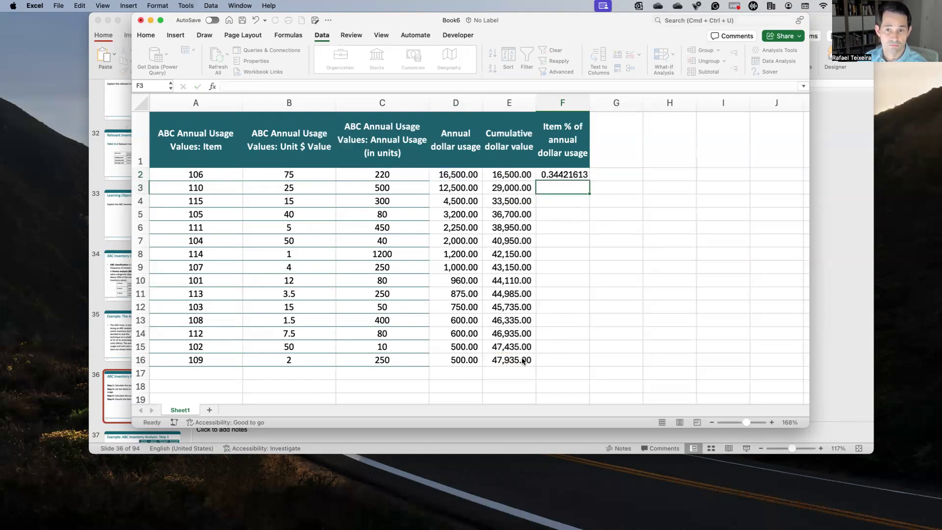
Step: Calculate the second item's share of total dollar usage in cell F3 with the formula =D3/E16
text(=)
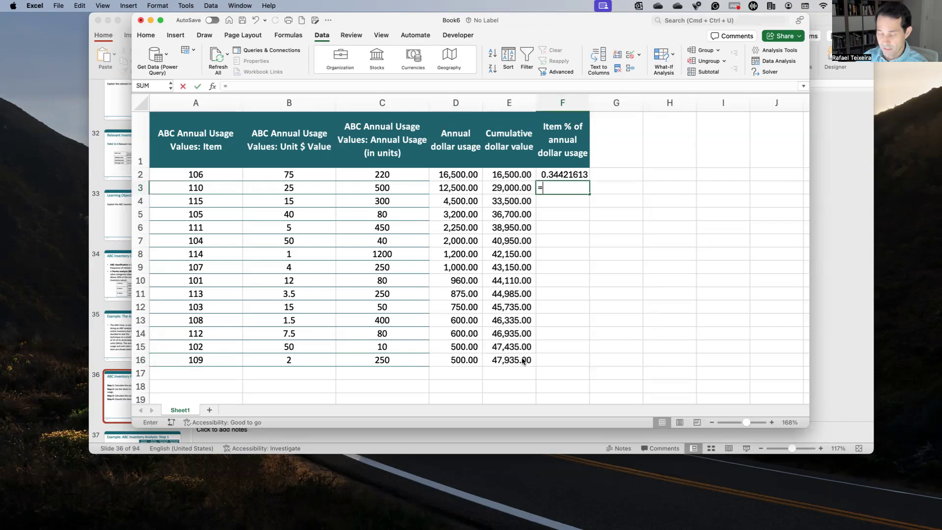
key(Left)
key(Left)
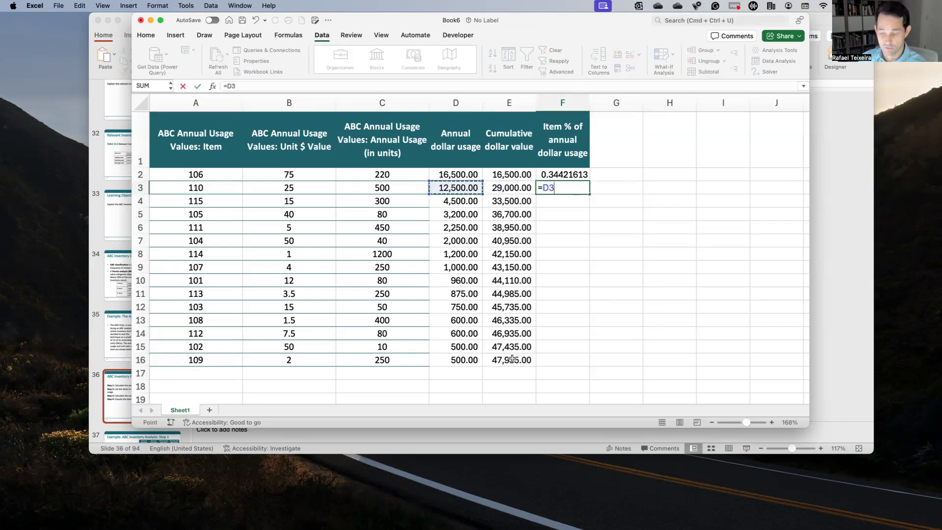
text(/)
click(510, 362)
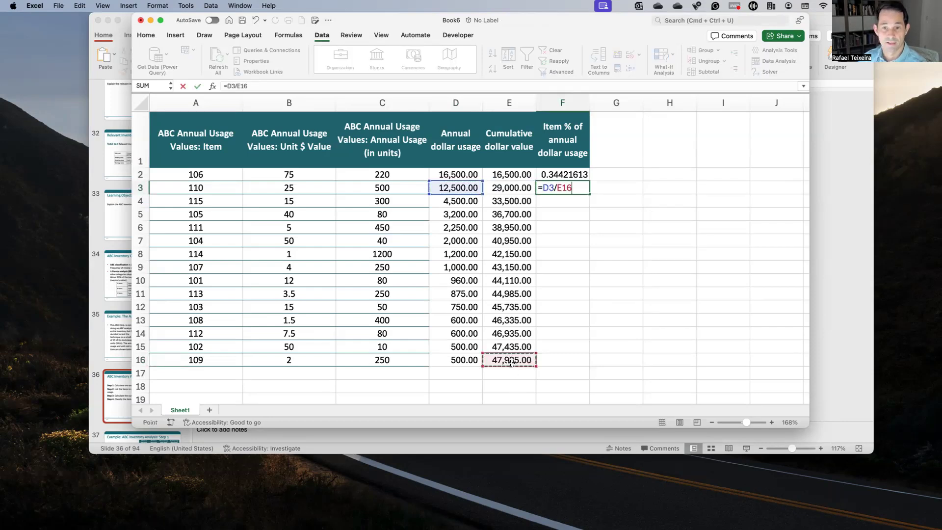
key(Return)
key(Up)
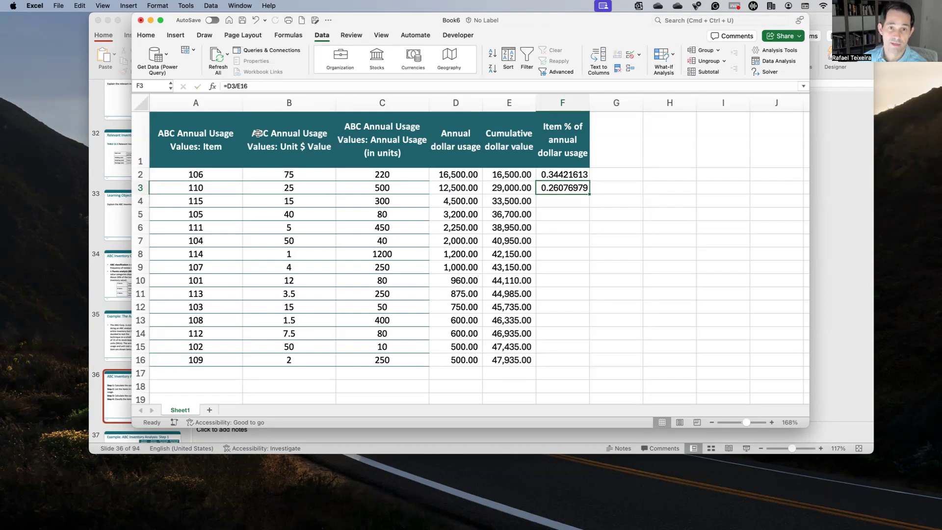
Step: Make the total reference absolute in F2's formula, as =D2/$E$16, and fill the formula down to F16
click(512, 359)
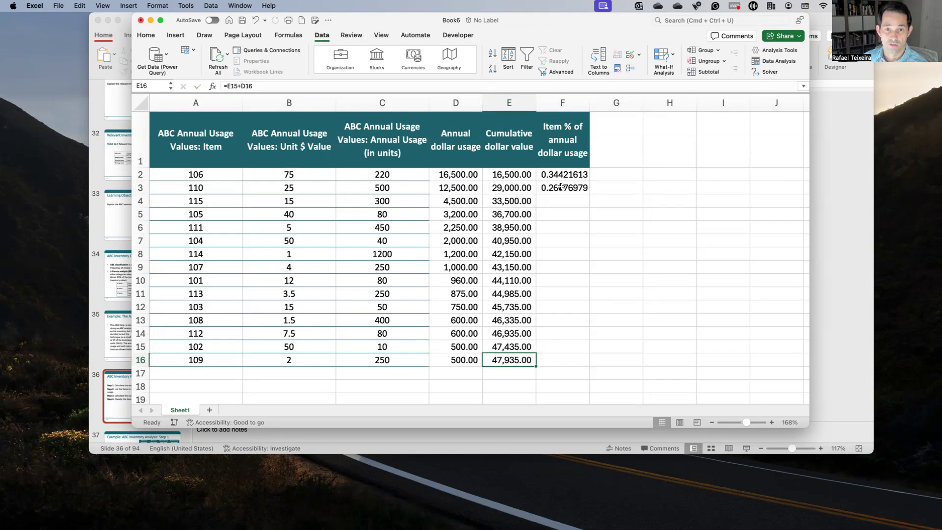
click(561, 187)
click(557, 174)
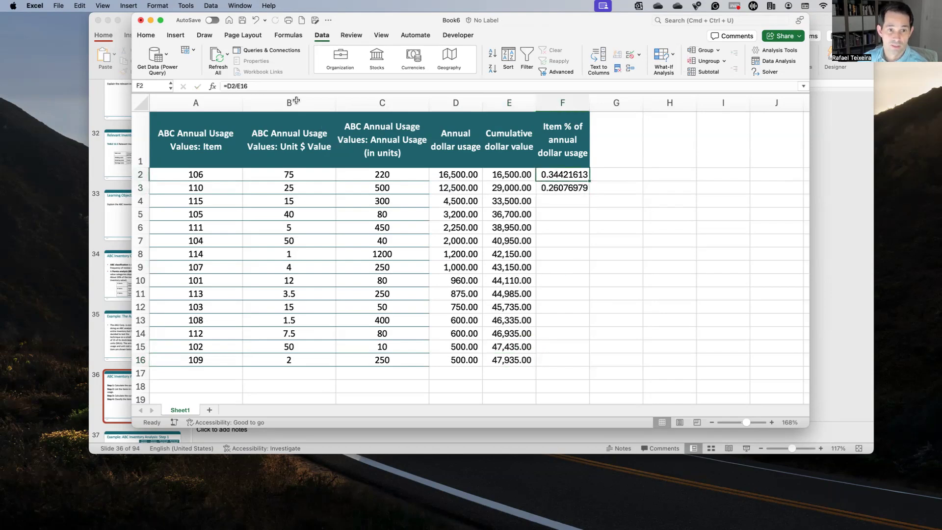
click(326, 86)
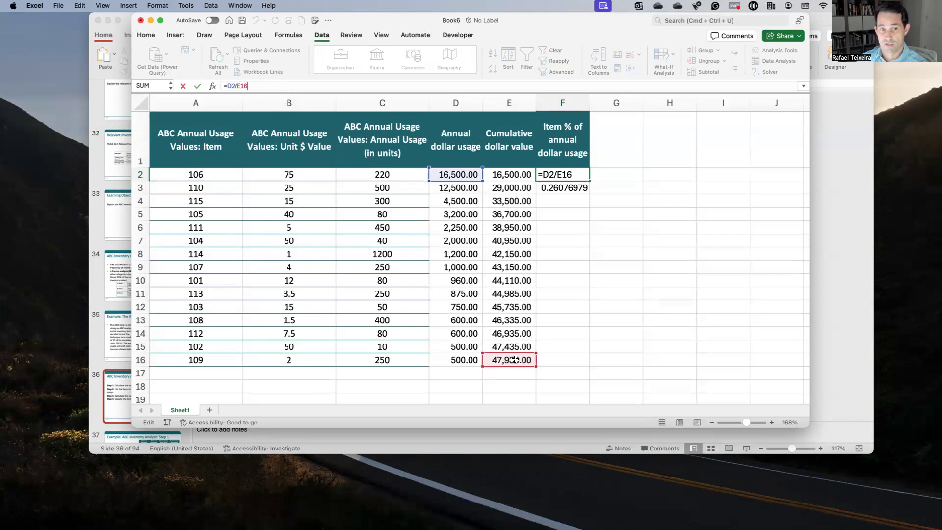
click(240, 87)
text($)
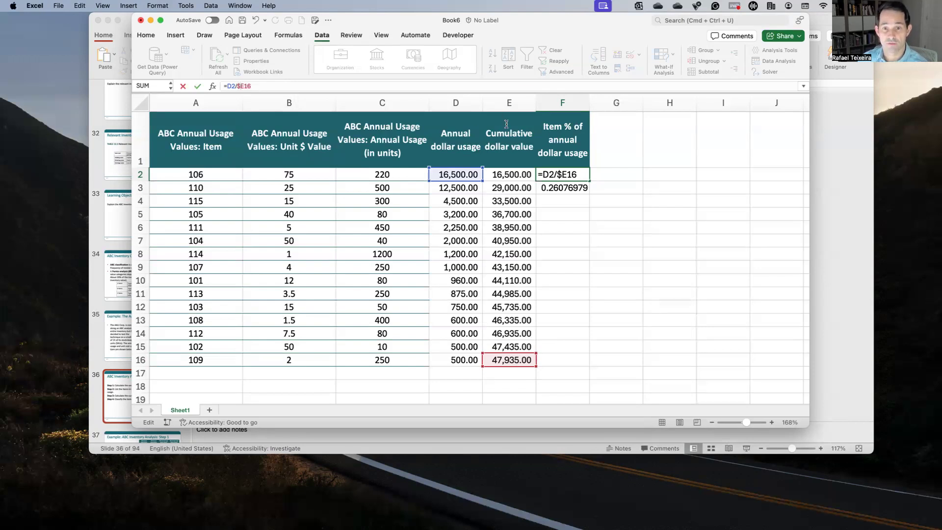
click(245, 86)
text($)
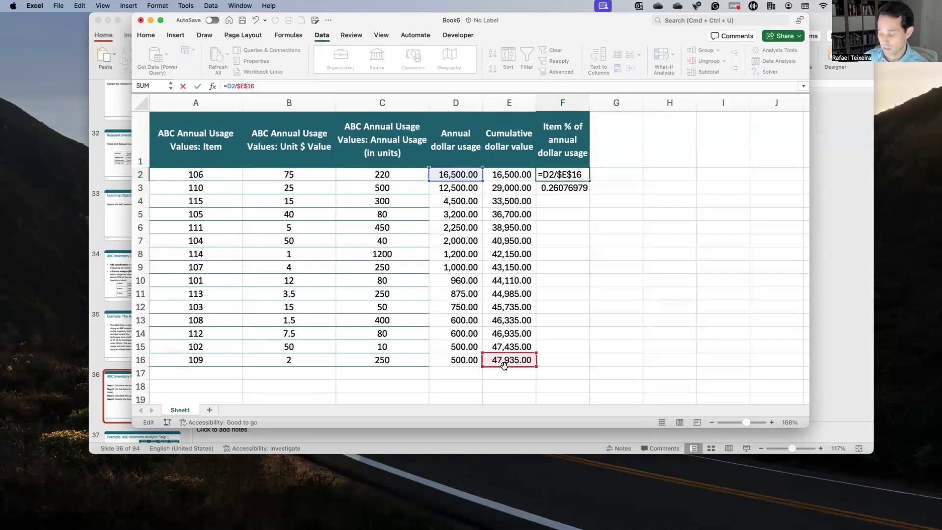
key(Return)
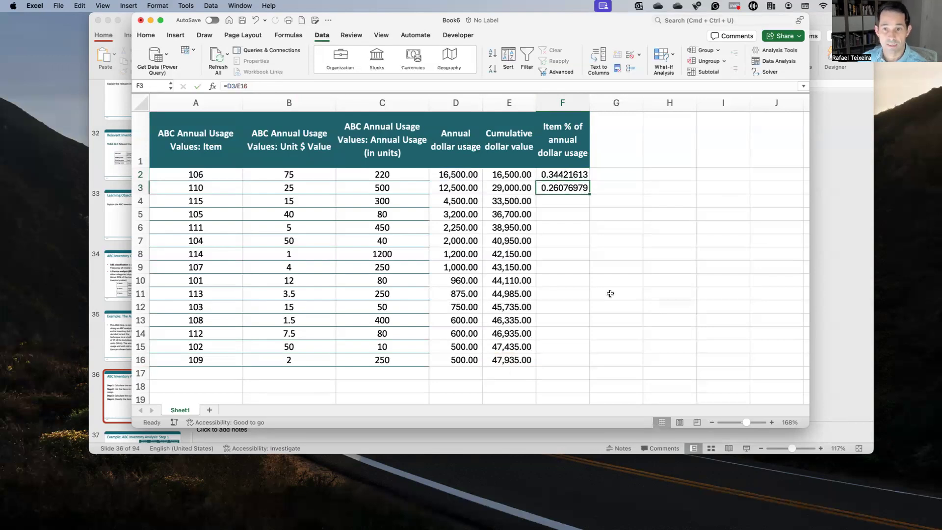
drag(590, 181, 580, 360)
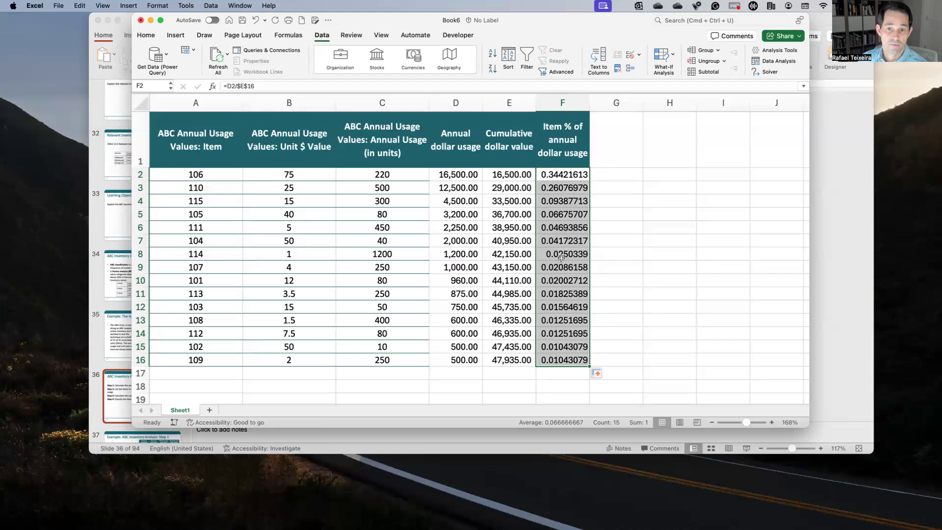
Step: Check which cells the copied percentage formulas in F16 and F11 reference
click(558, 360)
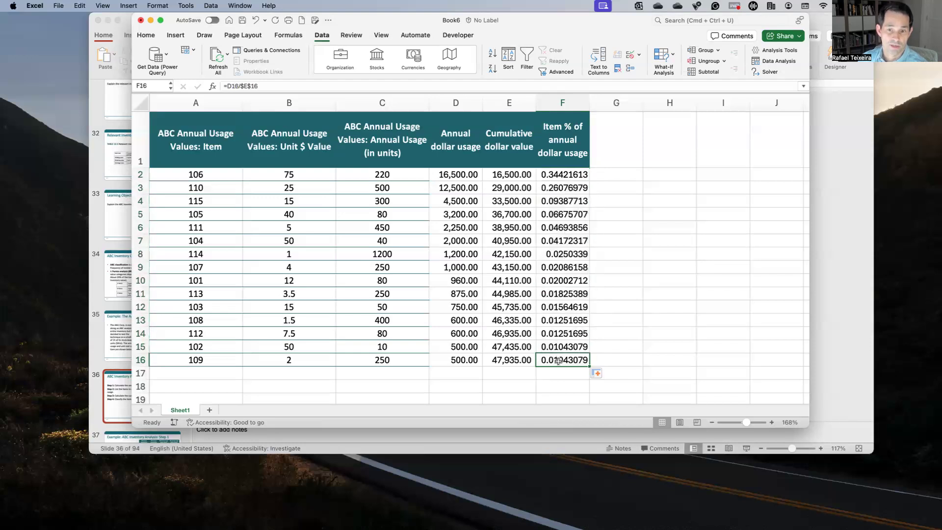
click(304, 91)
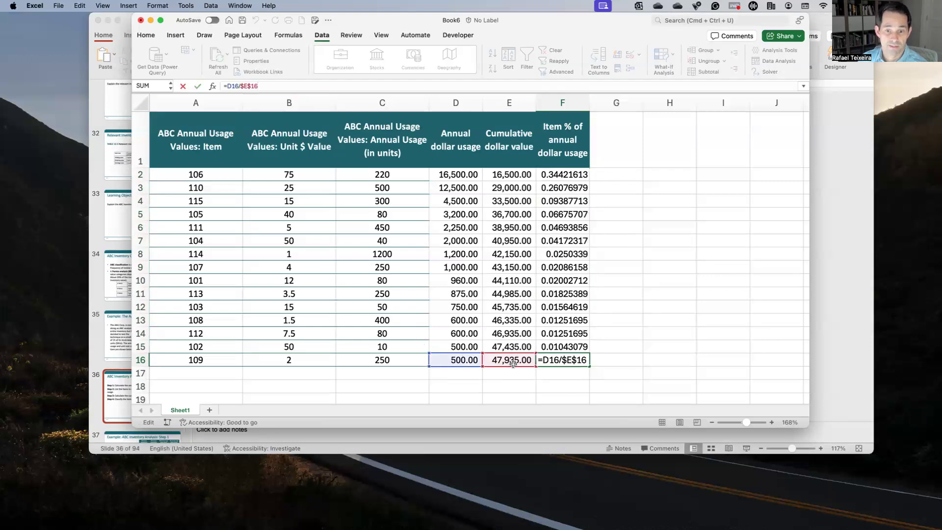
click(620, 338)
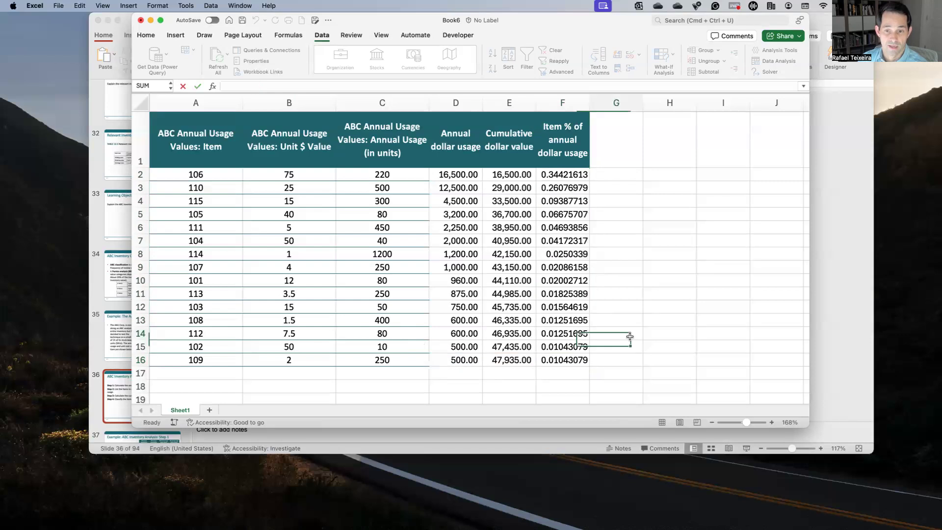
click(569, 293)
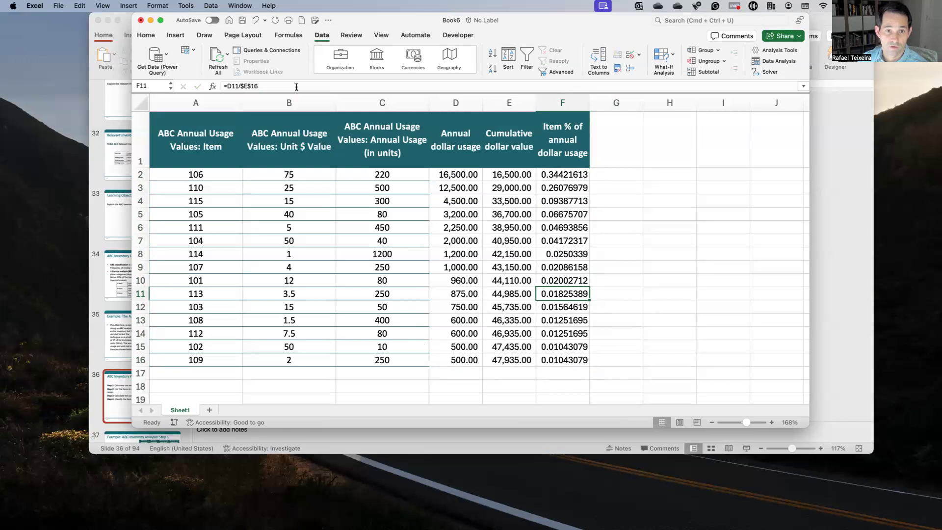
click(296, 87)
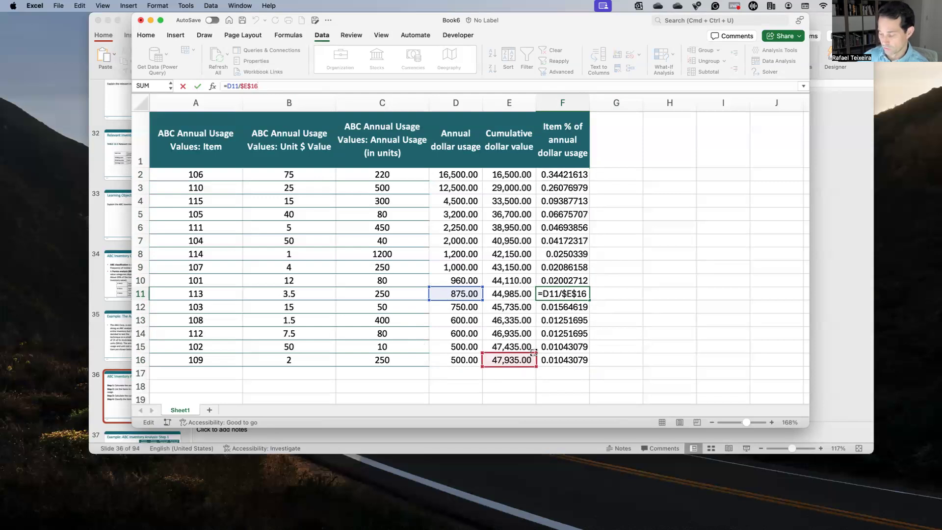
key(Return)
Step: Format the item percentages in F2:F16 as Percentage with one decimal place
drag(574, 175, 574, 360)
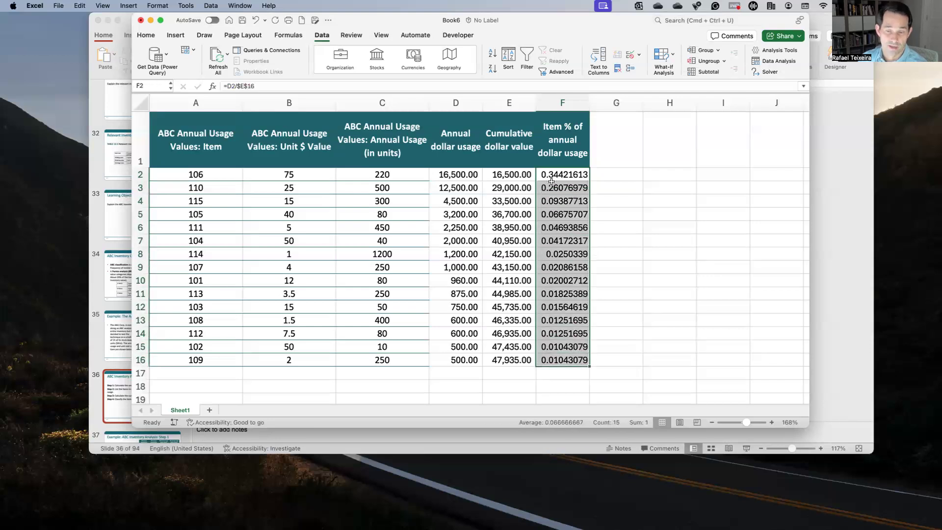
click(146, 38)
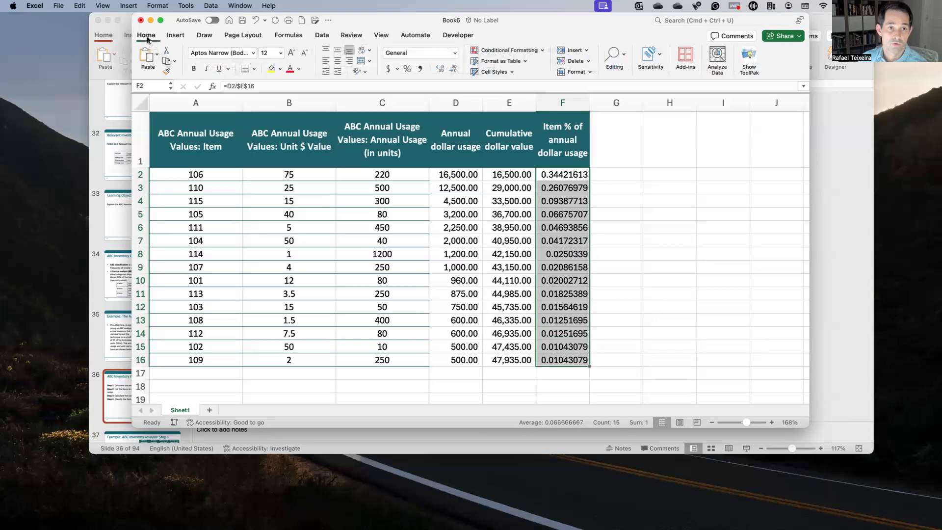
click(407, 69)
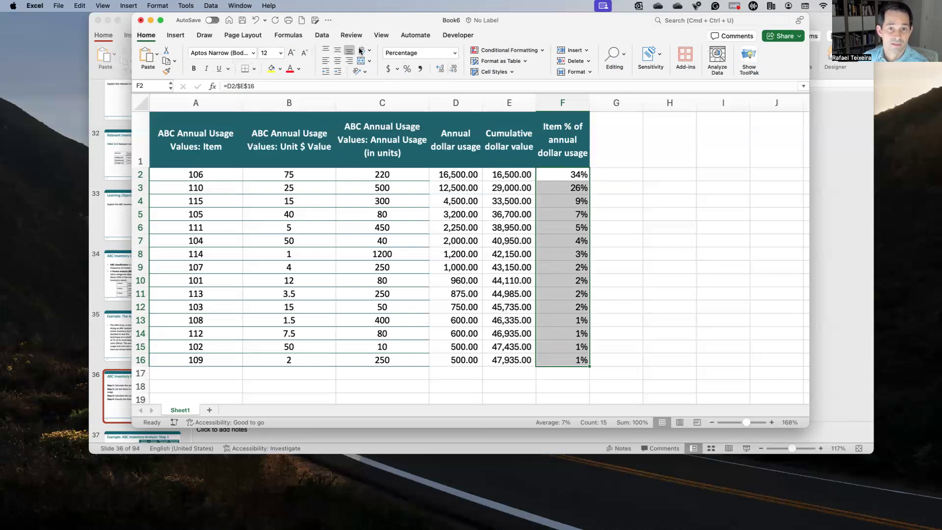
click(440, 68)
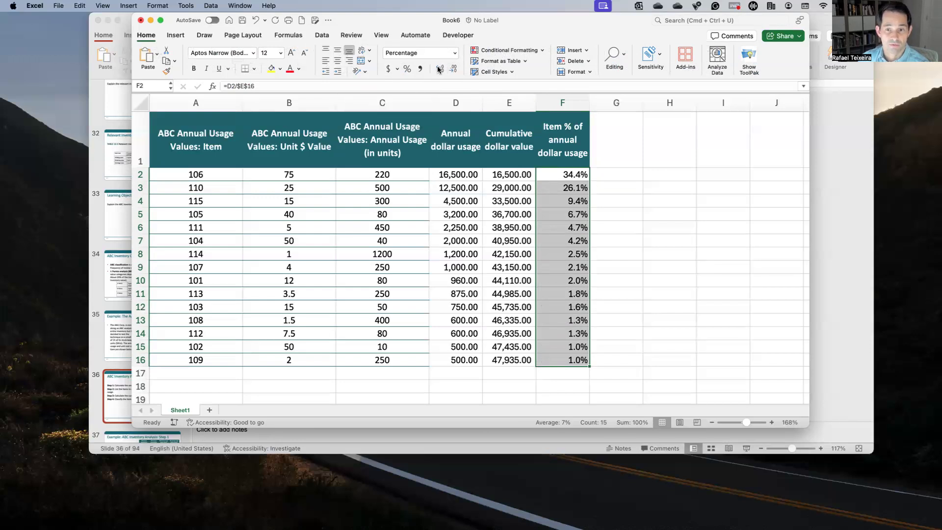
Step: Inspect the formulas behind the first two item percentages in F2 and F3
click(619, 174)
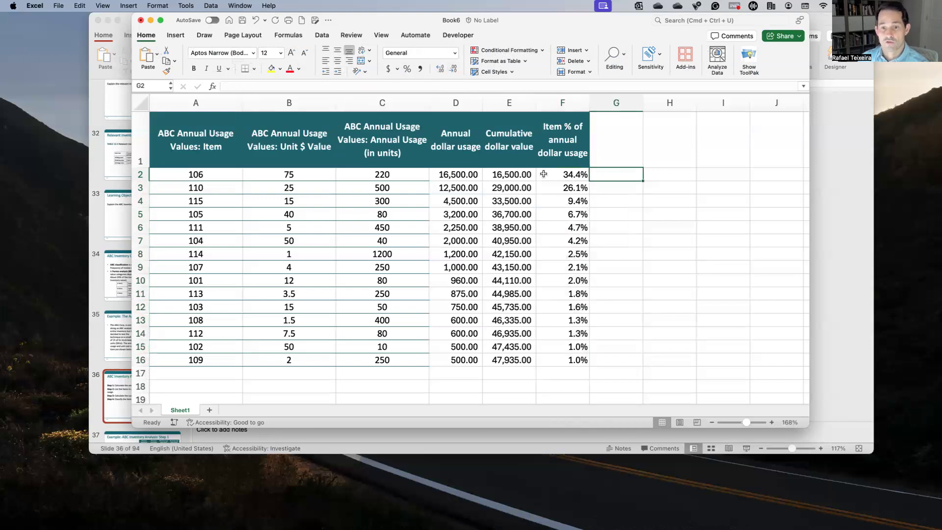
click(574, 175)
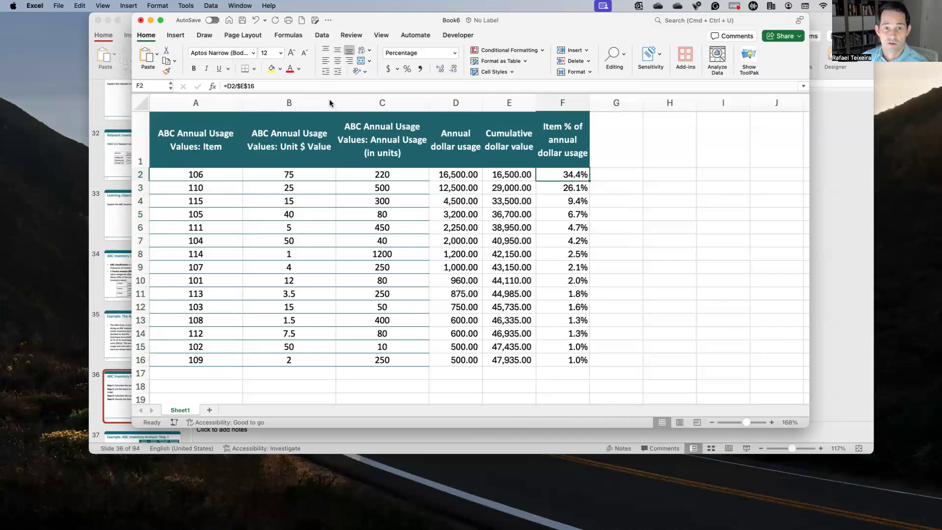
click(562, 191)
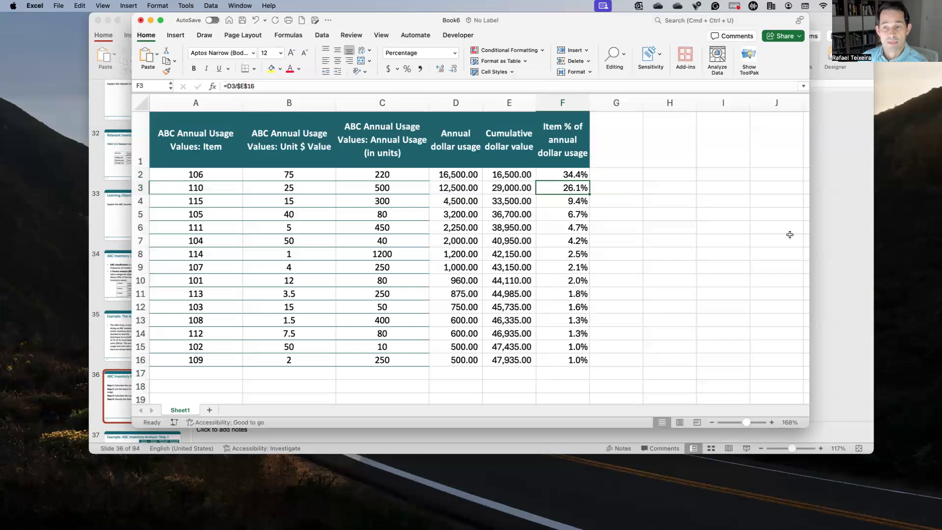
Step: Review the ABC Inventory Analysis Procedure slide in PowerPoint and return to the Book6 workbook in Excel
click(834, 232)
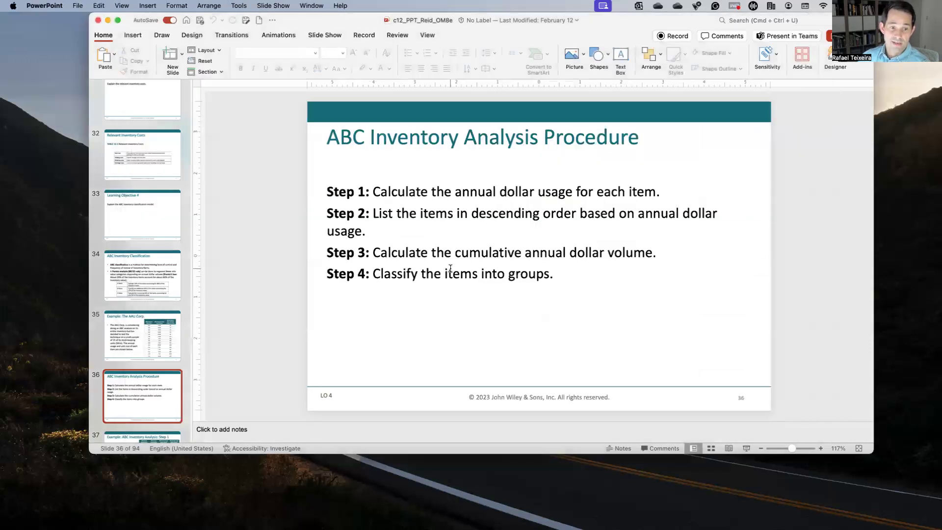
key(ctrl+Up)
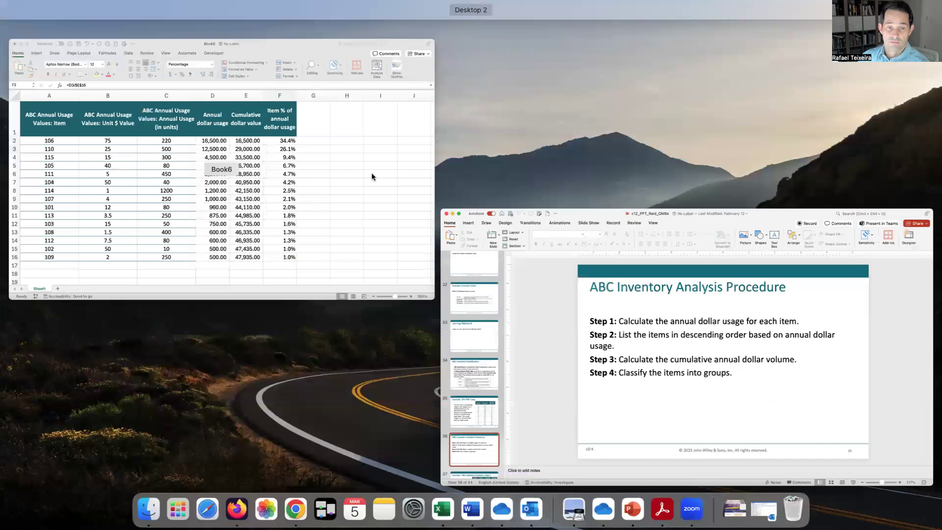
click(371, 172)
Step: Add the column header "Cumulative %" in cell G1
click(628, 135)
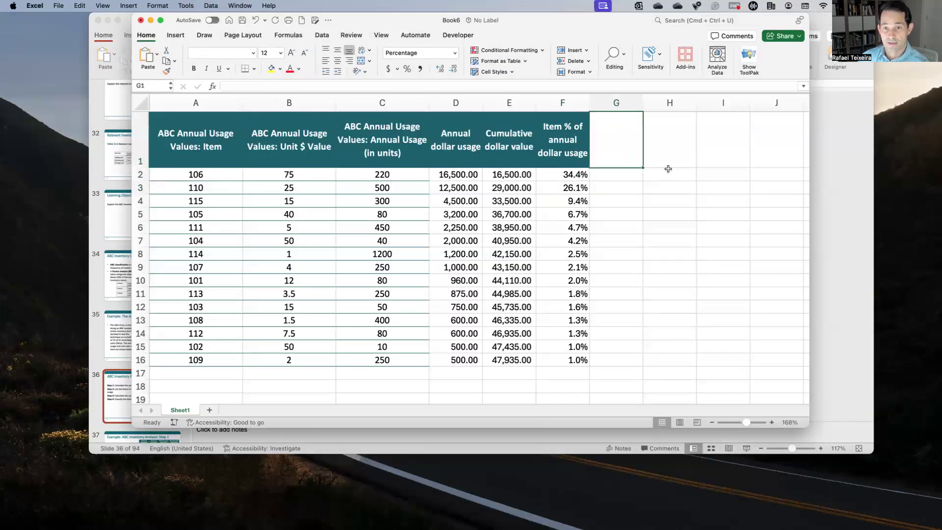
text(C)
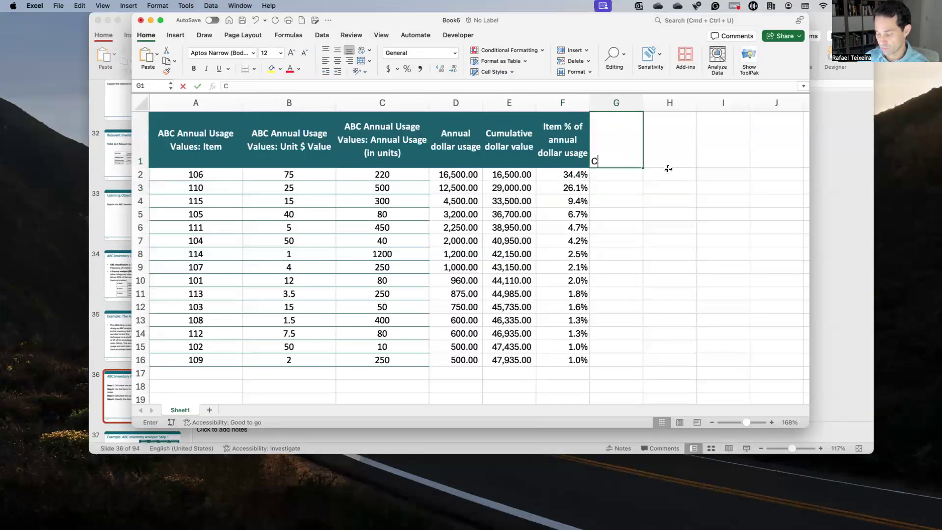
text(umulative %)
key(Return)
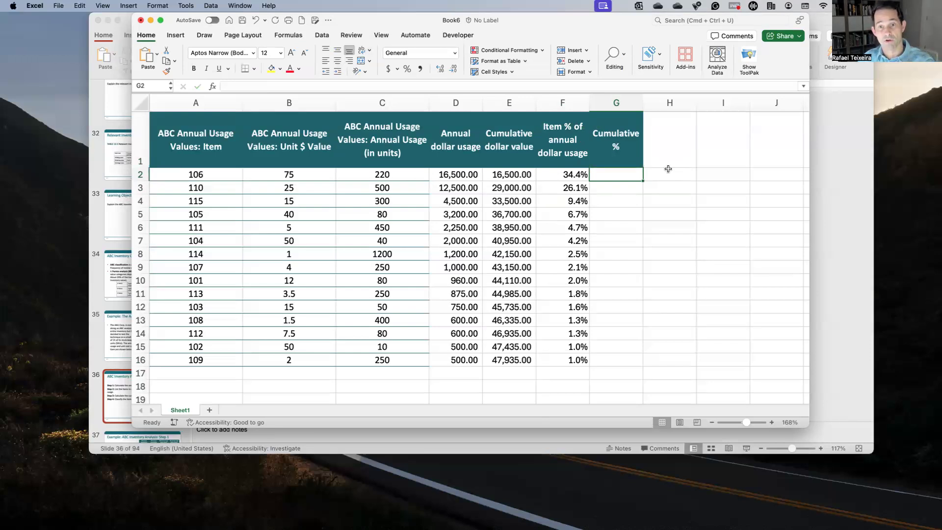
Step: Start the cumulative percentage in cell G2 with the formula =F2
key(Left)
key(Right)
text(=)
key(Left)
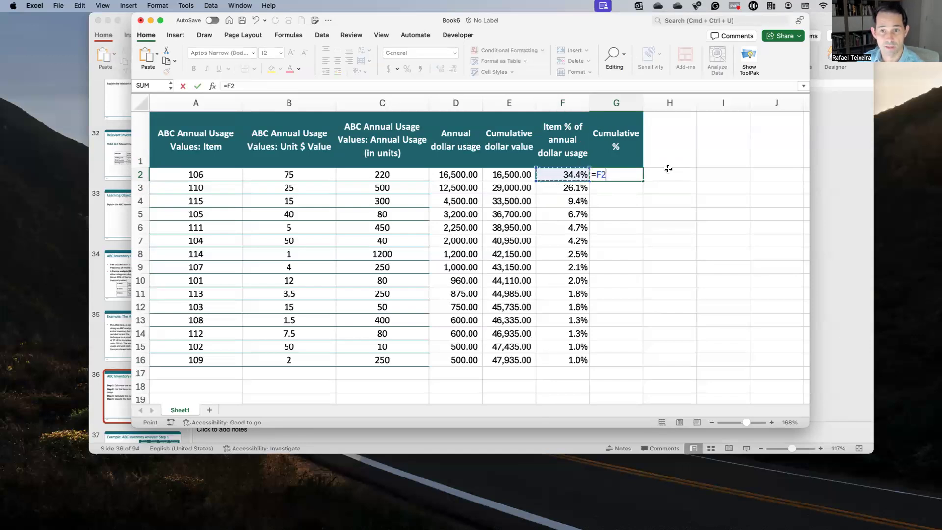
key(Return)
Step: Calculate the second item's cumulative percentage in cell G3 with the formula =G2+F3
text(=)
key(Up)
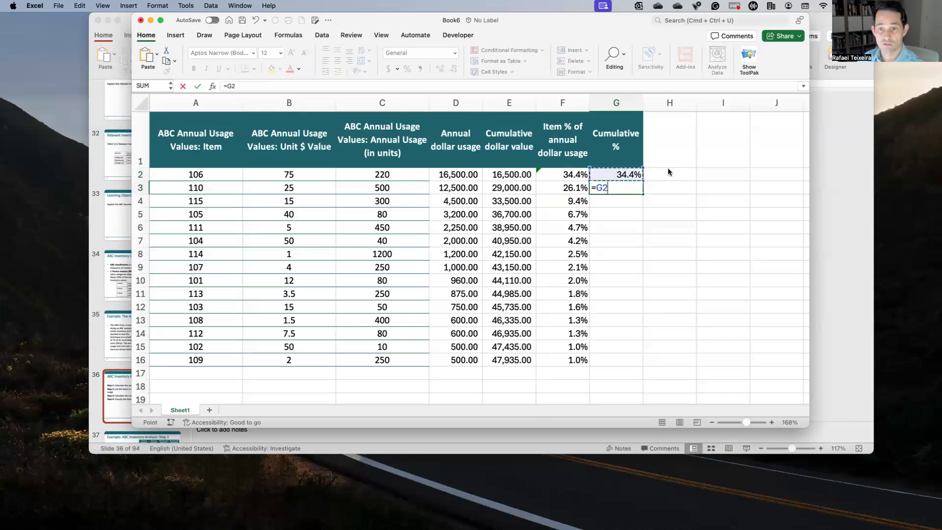
text(+)
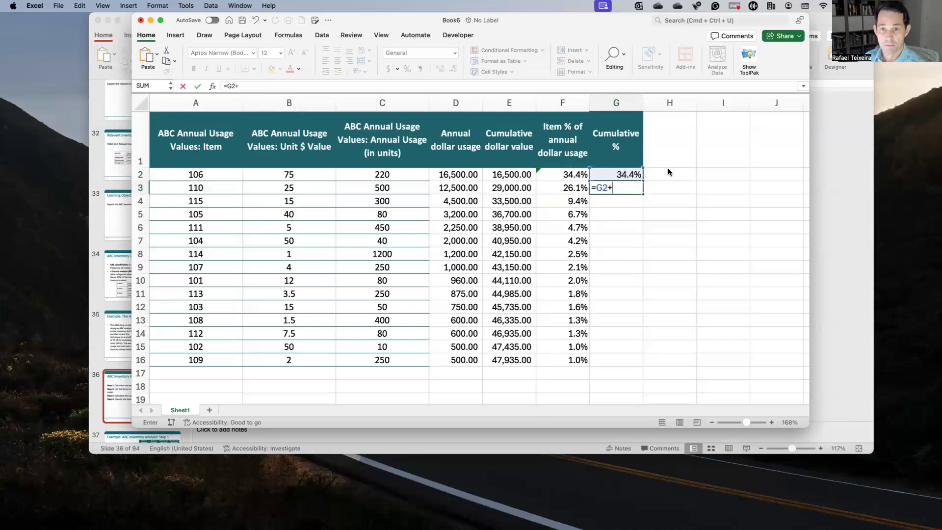
key(Left)
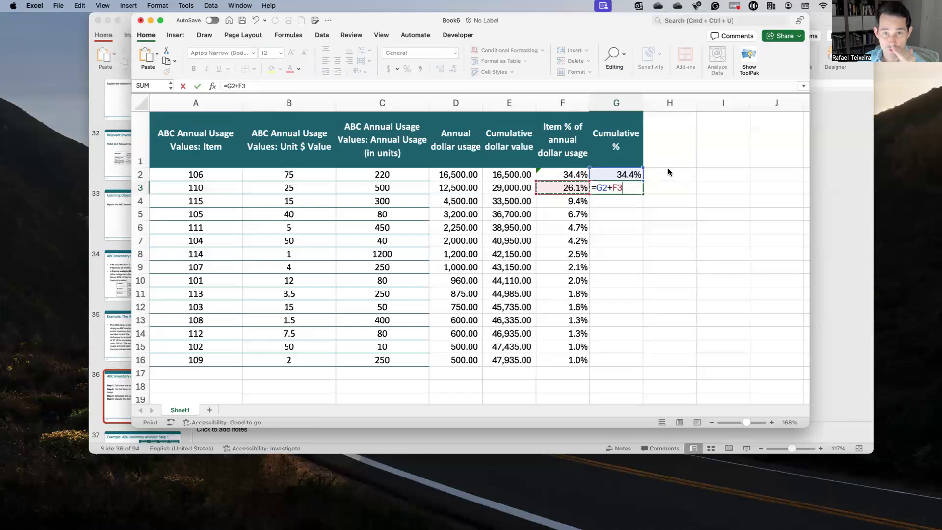
key(Return)
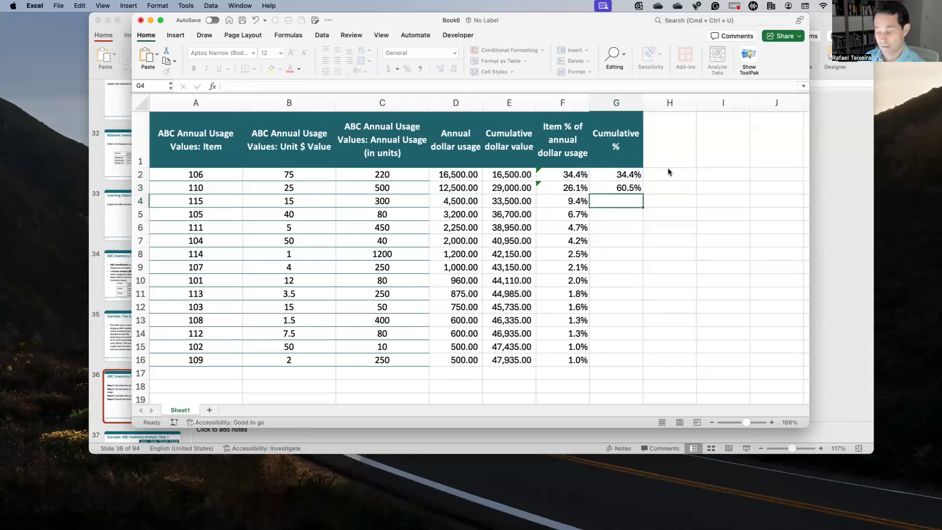
Step: Enter the cumulative percentage formula =G3+F4 in cell G4 and fill it down to G16
text(=)
key(Up)
text(+)
key(Left)
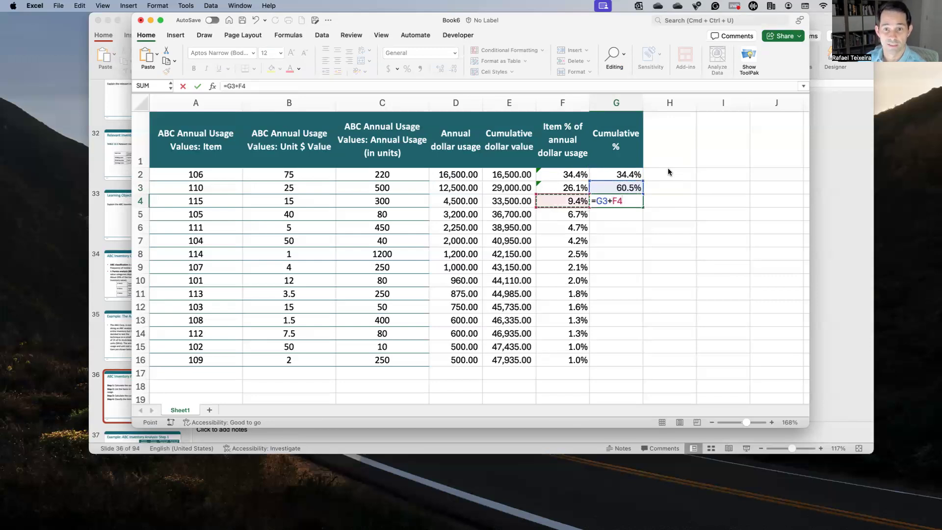
key(Return)
key(Up)
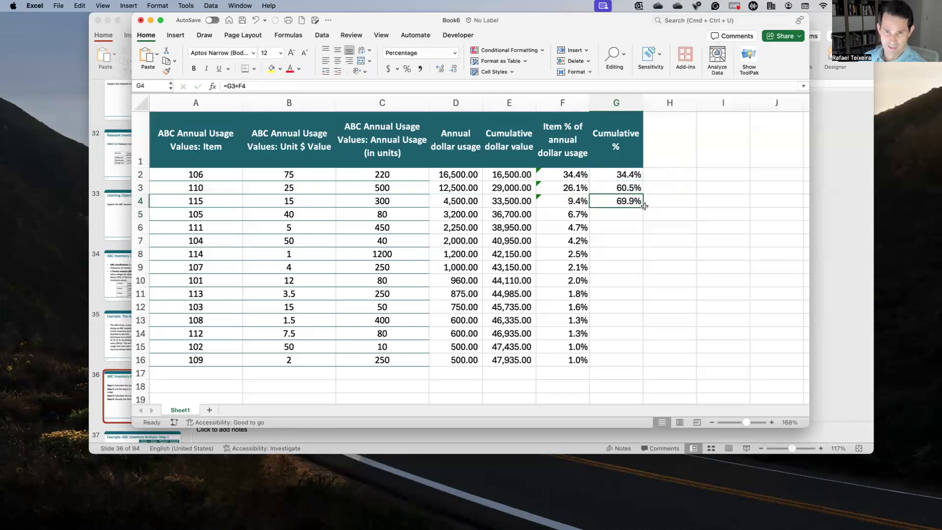
drag(644, 206, 631, 366)
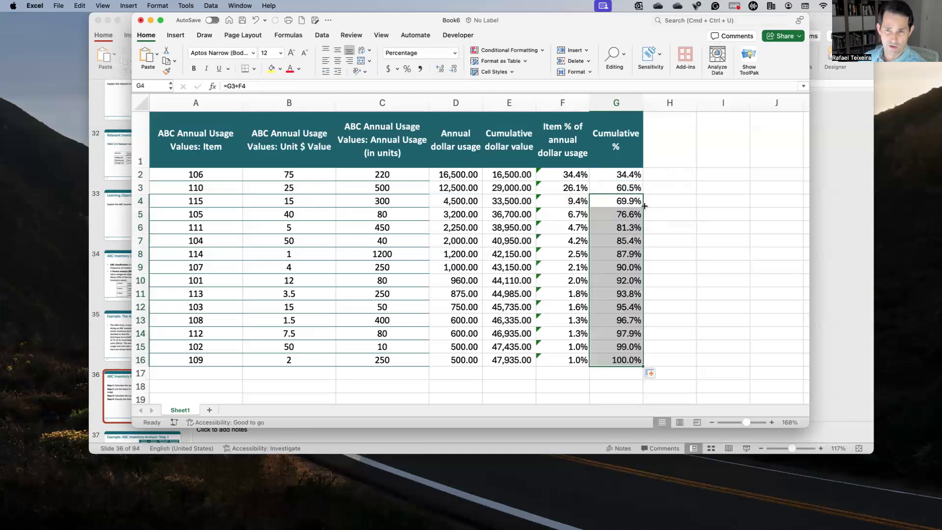
Step: Check which cells the last cumulative percentage formula in G16 references, then select the empty header cell H1
click(623, 357)
key(F2)
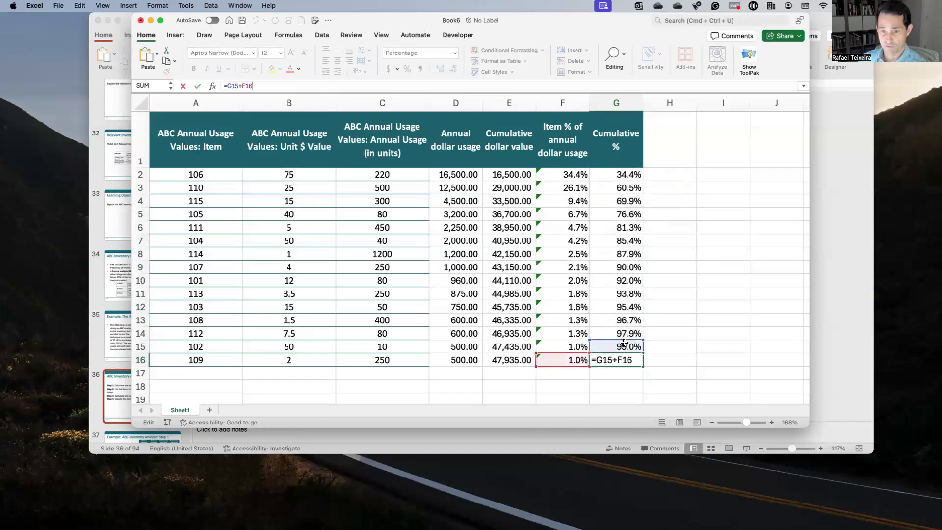
key(Return)
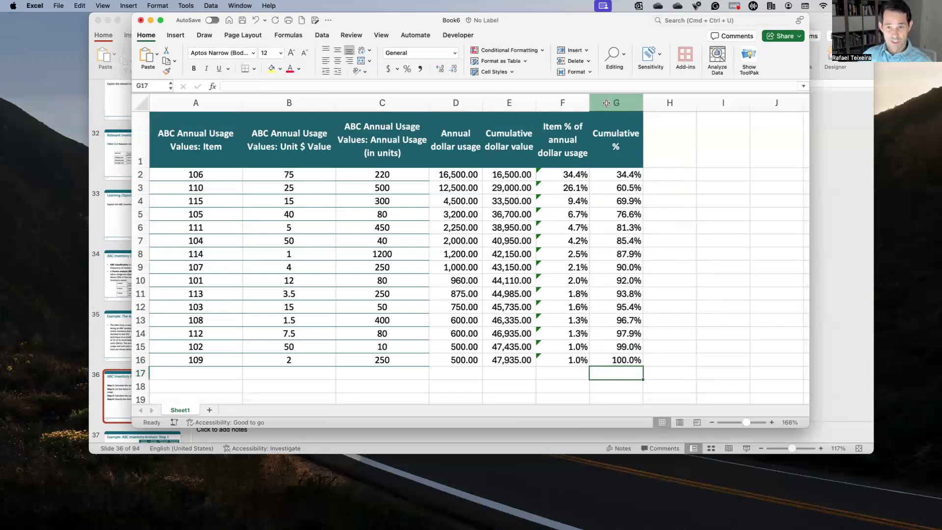
click(653, 151)
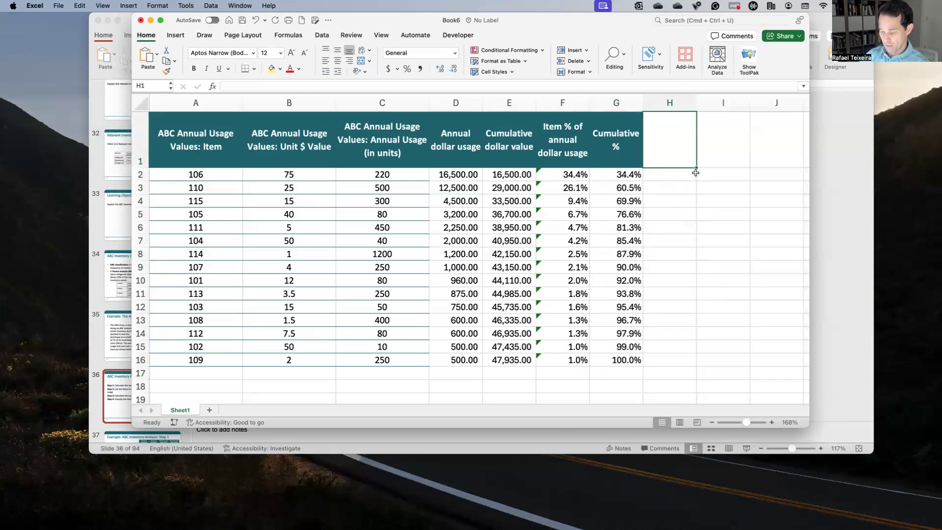
Step: Enter the column header Category in cell H1
text(Cagegoir=====)
key(BackSpace)
key(BackSpace)
key(BackSpace)
key(BackSpace)
key(BackSpace)
key(BackSpace)
key(BackSpace)
key(BackSpace)
key(BackSpace)
key(BackSpace)
key(BackSpace)
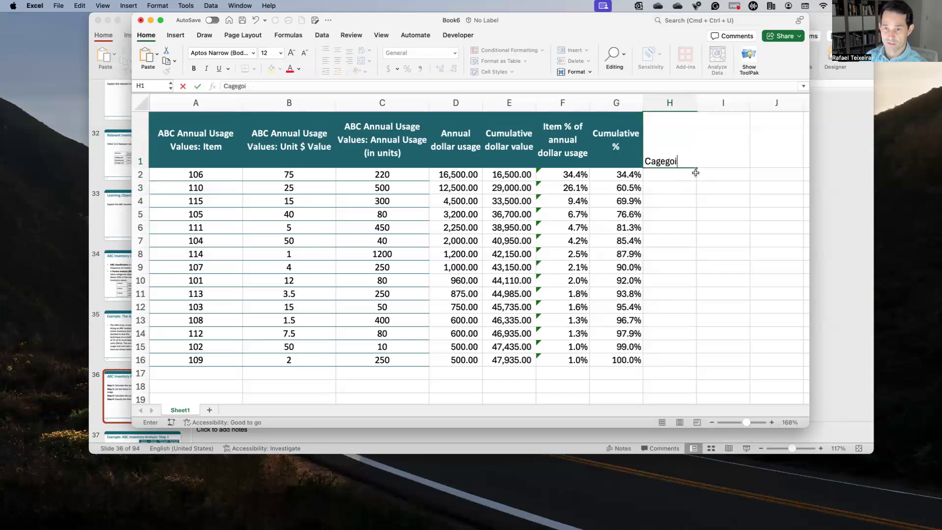
text(tegory)
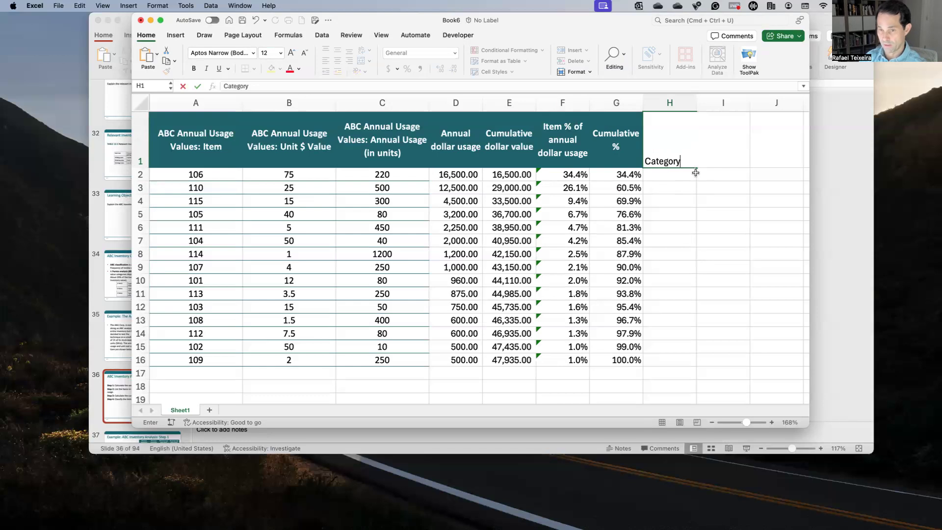
key(Return)
key(Return)
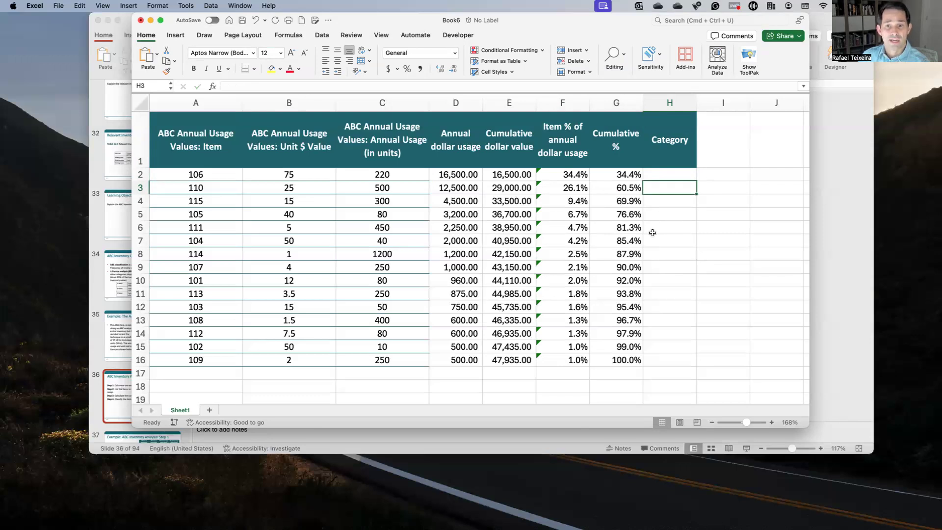
Step: Classify the first two items as category A in cells H2 and H3 and center both entries
key(Up)
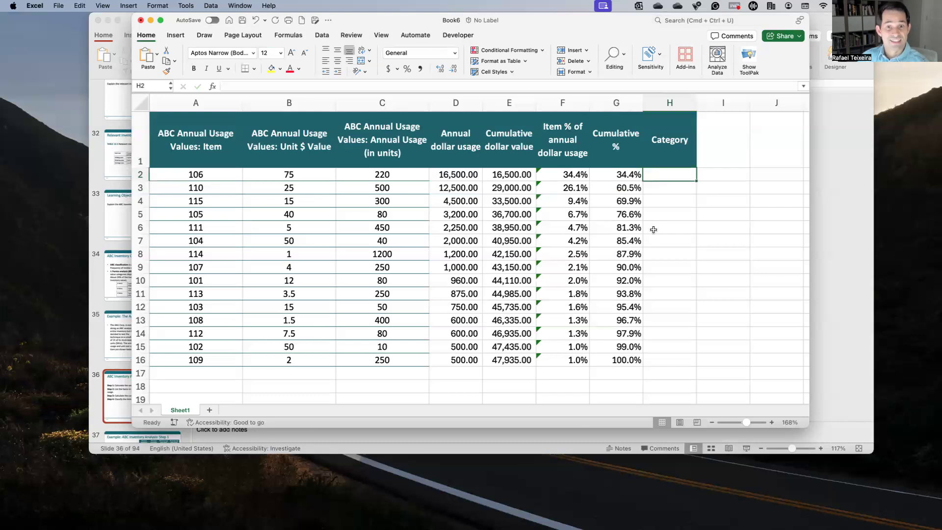
text(A)
key(Return)
text(A)
key(Return)
drag(659, 176, 658, 187)
click(336, 60)
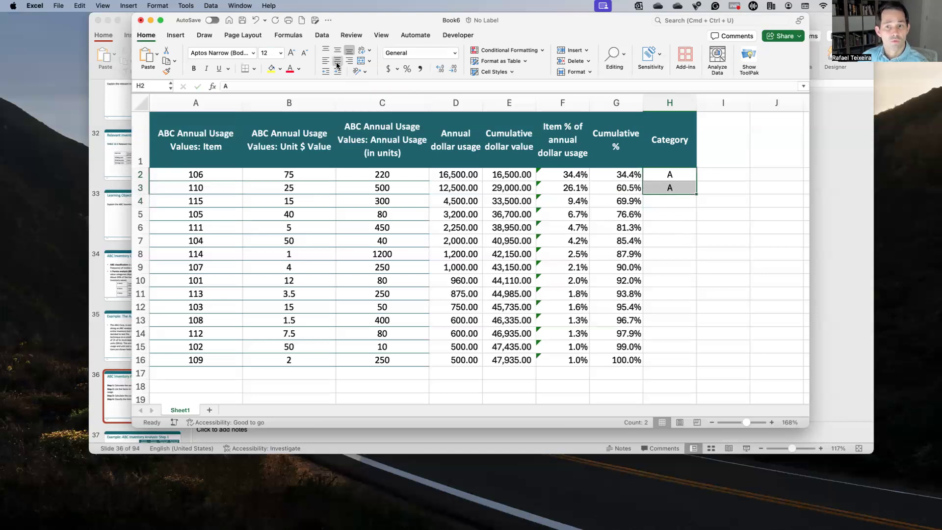
Step: Classify item 115 as category A in cell H4 and center the Category column
click(630, 203)
click(664, 185)
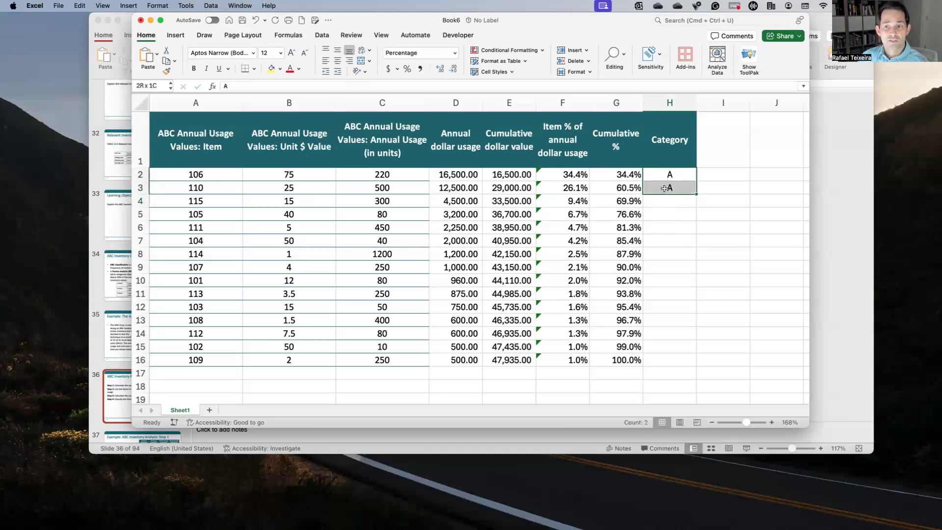
click(625, 187)
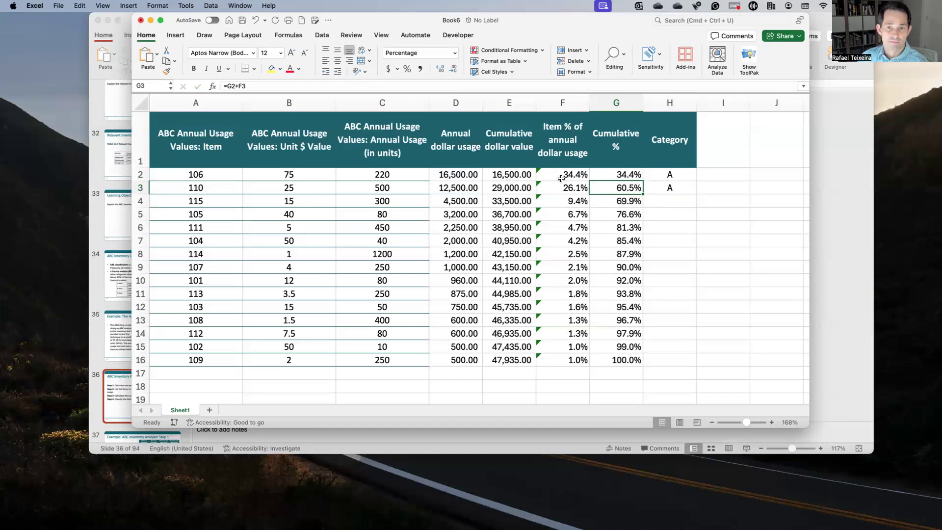
click(524, 190)
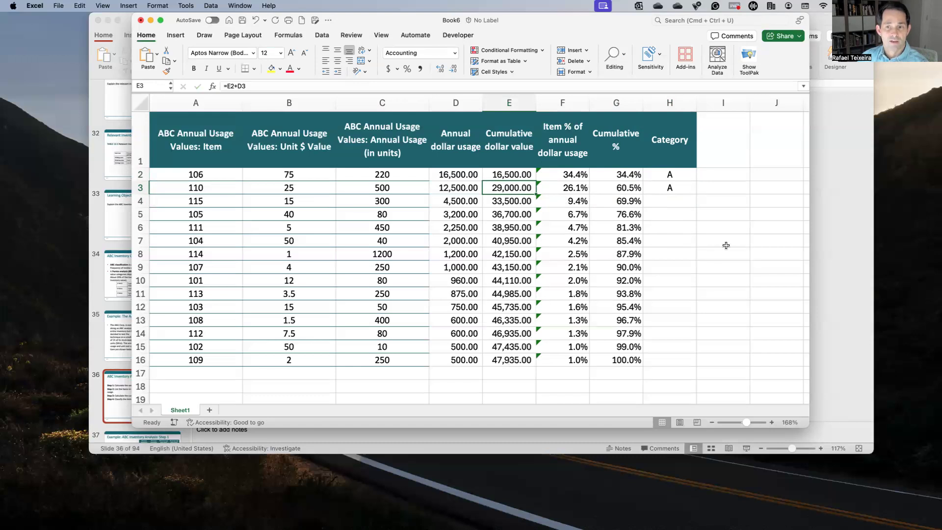
click(685, 202)
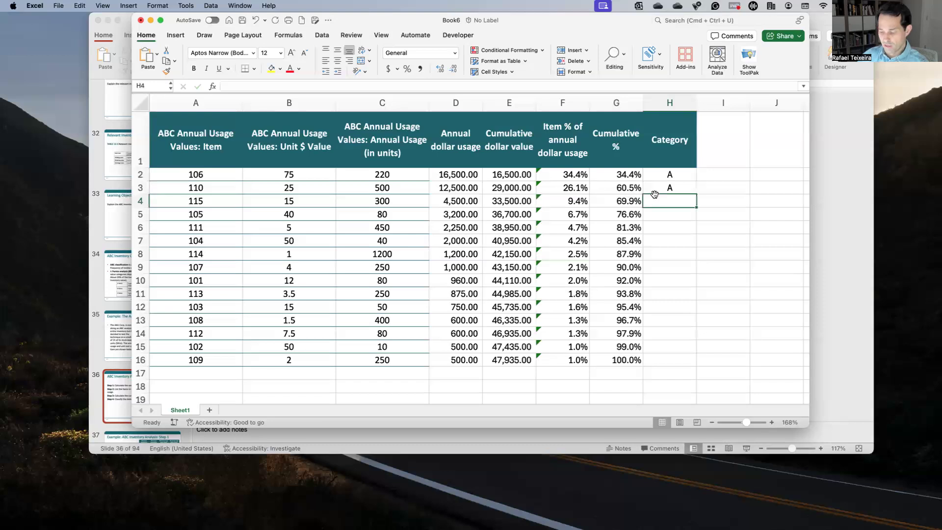
text(A)
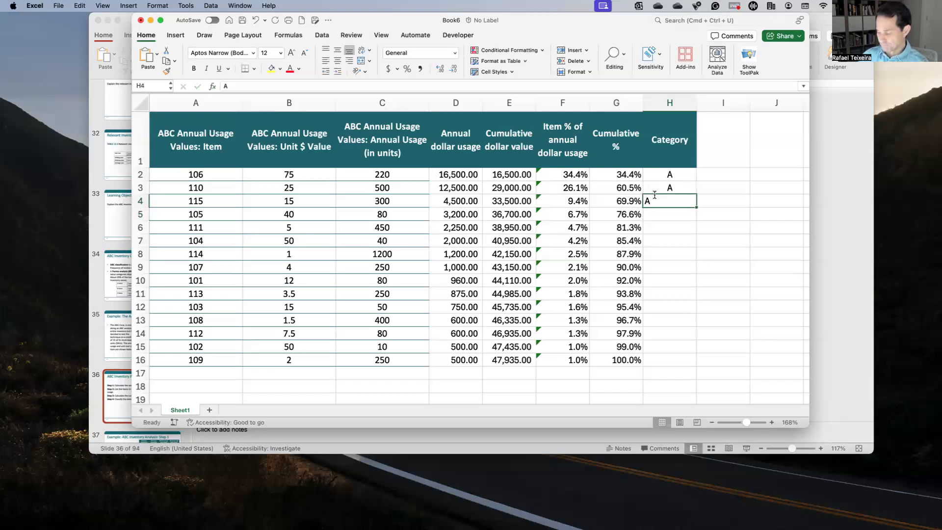
click(668, 109)
click(338, 61)
click(338, 61)
click(671, 202)
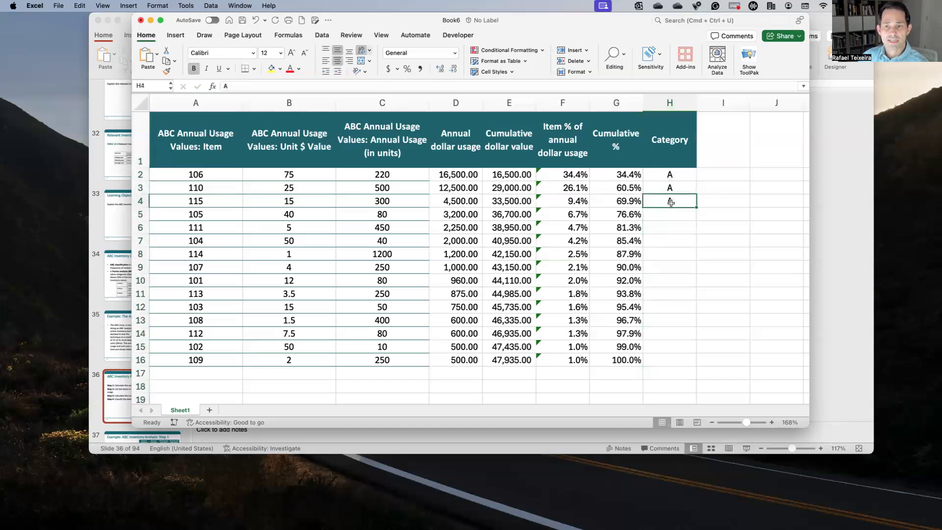
Step: Review the three category A items by selecting their full rows in A2:H4
key(Left)
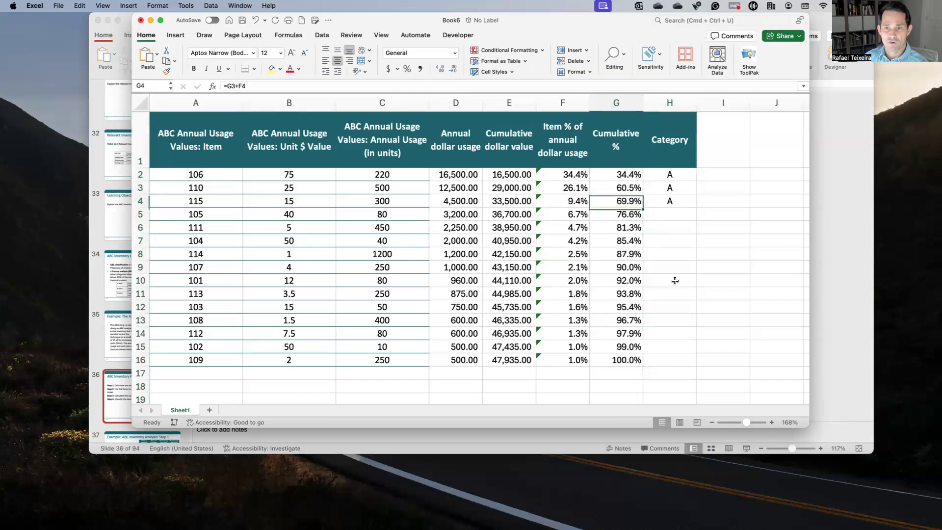
key(Right)
key(Left)
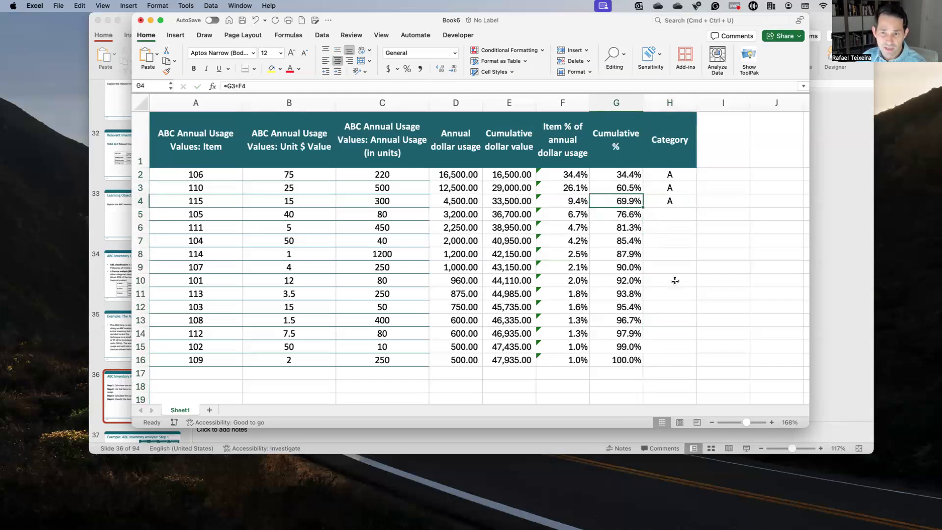
key(Right)
key(Up)
key(Down)
key(shift+Left)
key(shift+Left)
key(shift+Left)
key(shift+Left)
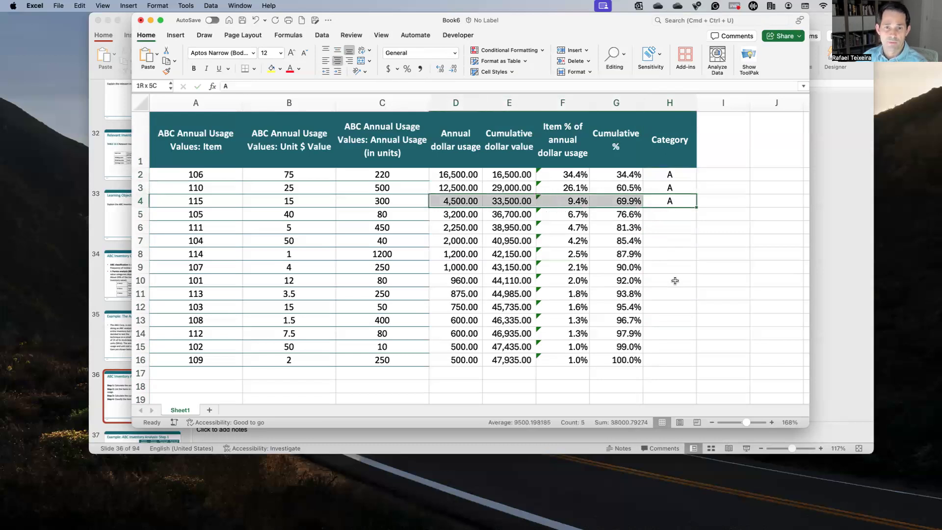
key(shift+Up)
key(shift+Left)
key(shift+Left)
key(shift+Left)
key(shift+Up)
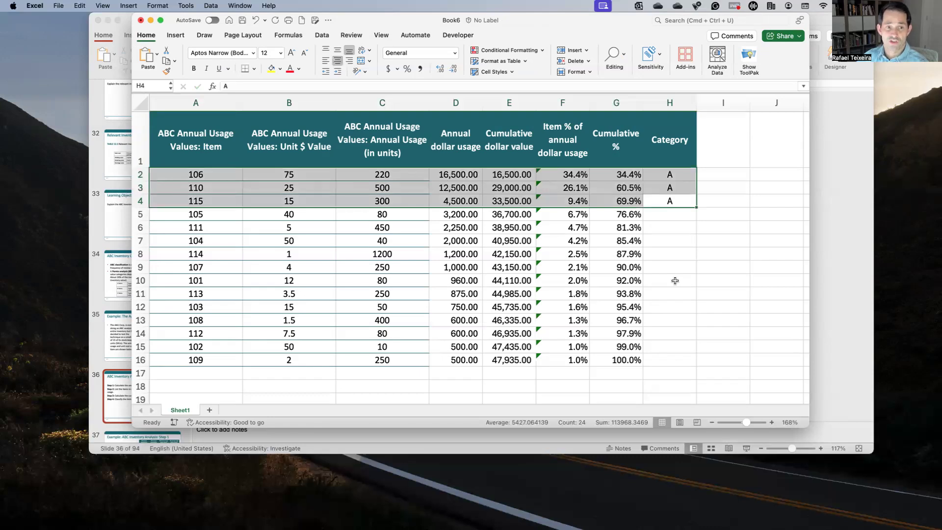
Step: Select the item numbers in A2:A4 to examine which products belong to category A
key(Left)
key(Left)
key(Left)
key(Left)
key(Left)
key(Left)
key(Left)
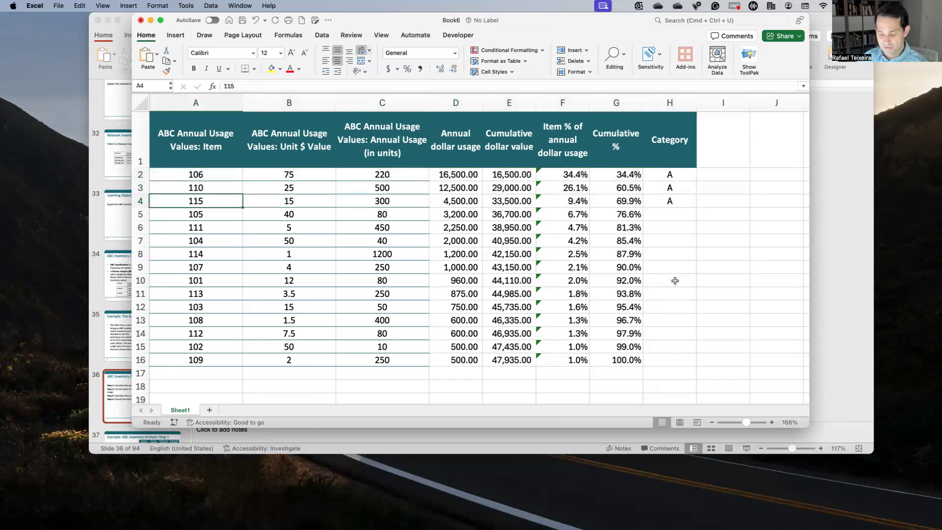
key(shift+Up)
key(shift+Up)
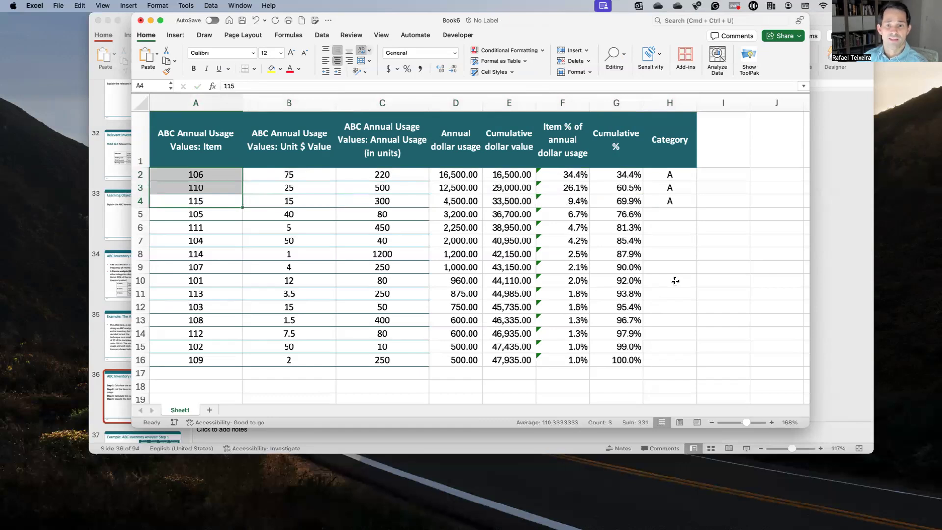
key(Right)
key(Right)
key(Right)
key(Right)
key(Right)
key(Right)
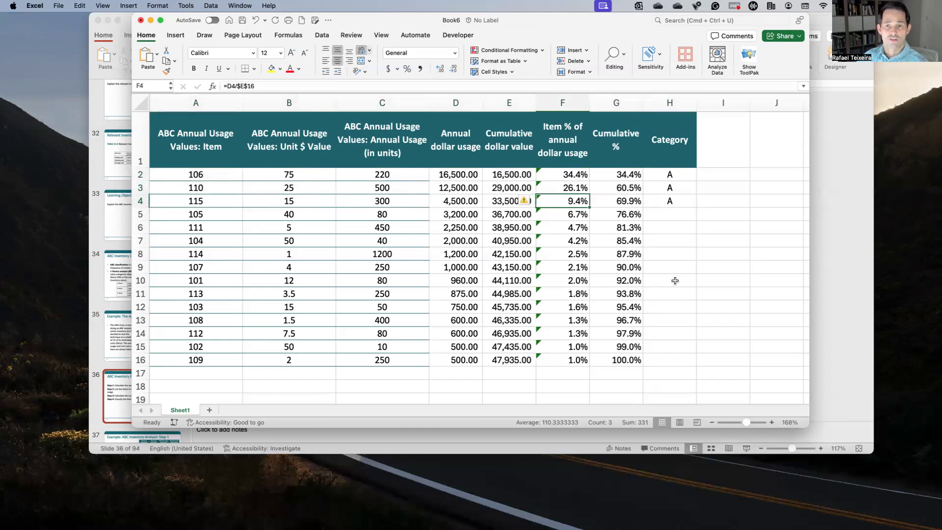
Step: Compare the cumulative percentages in rows 4 to 8 to judge where category B begins and how far it extends
key(Right)
key(Down)
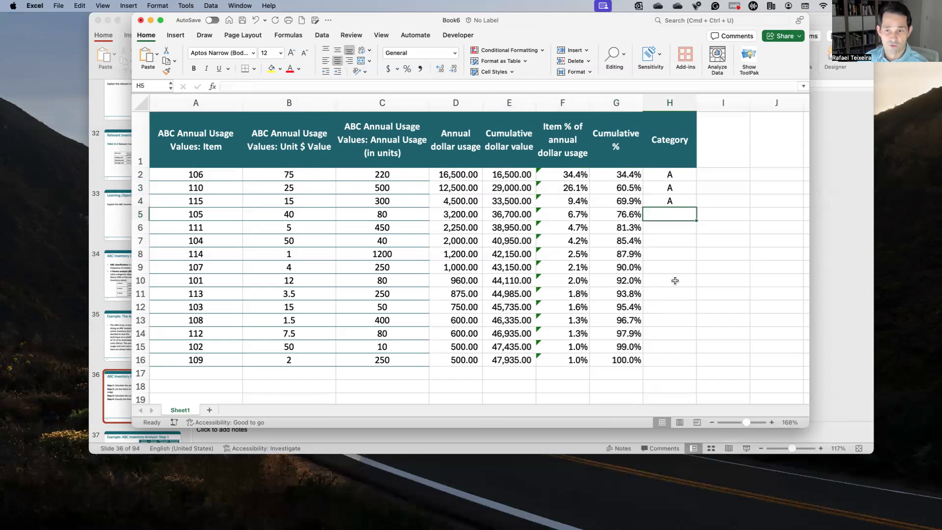
key(Left)
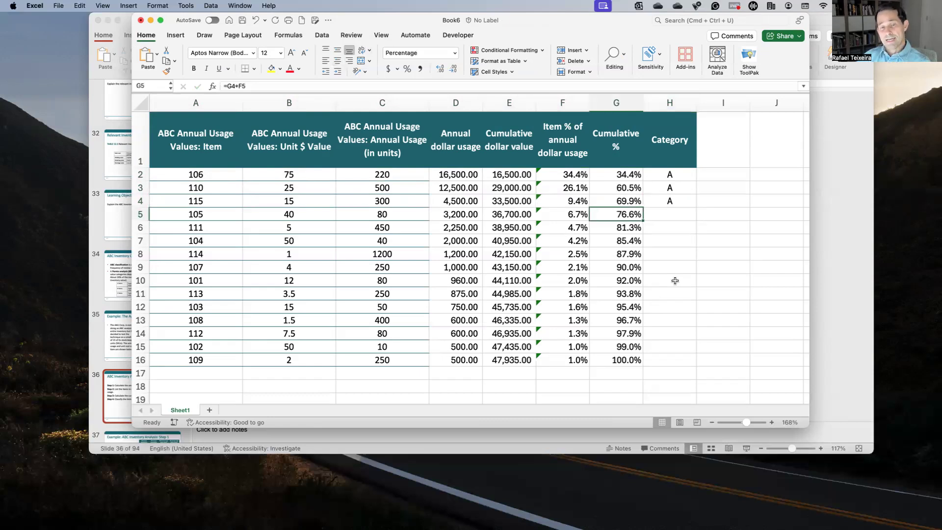
key(Right)
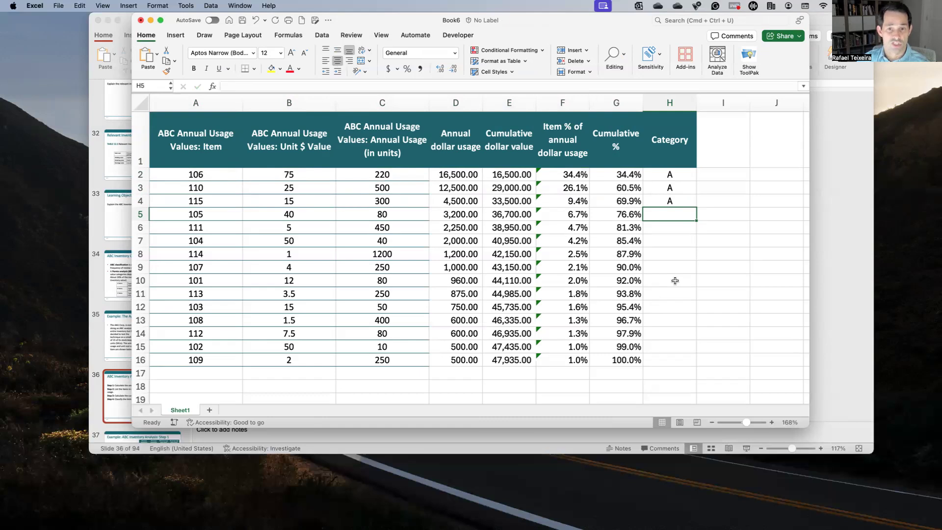
key(Left)
key(Up)
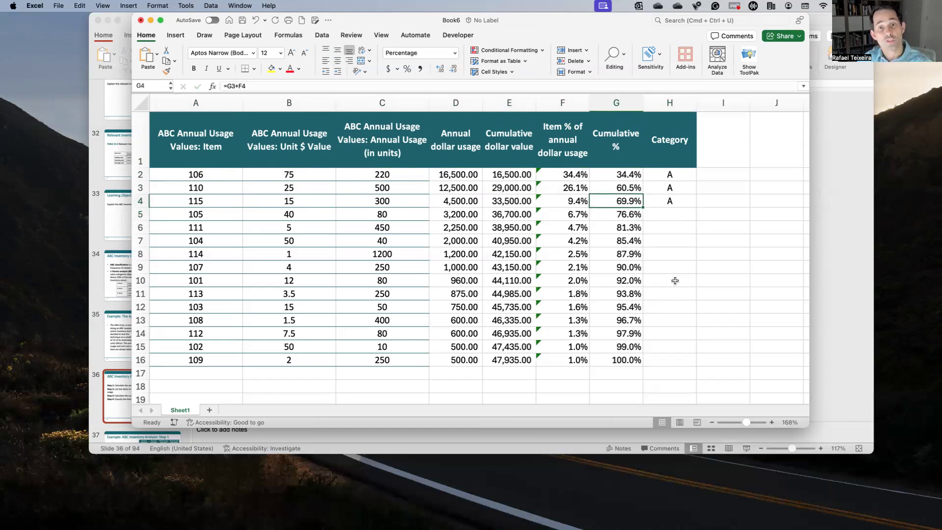
key(Down)
key(Right)
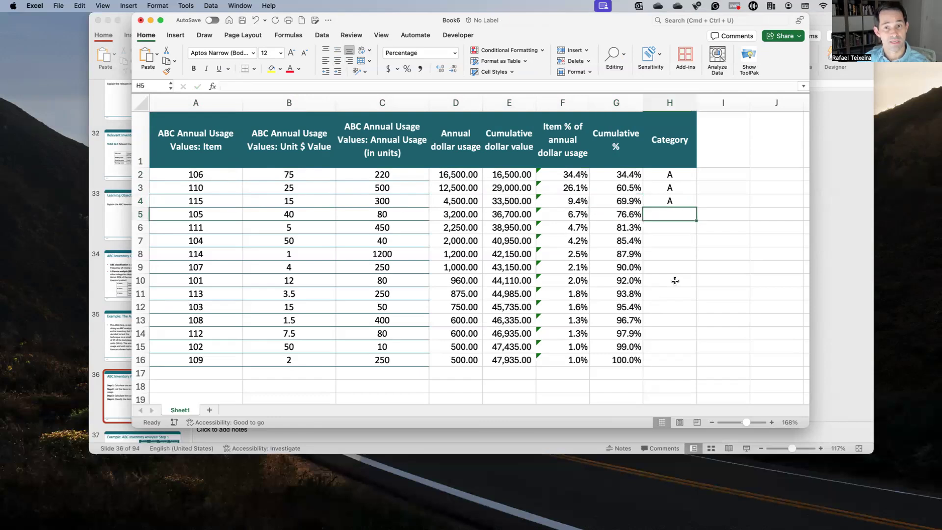
key(Down)
key(Down)
key(Down)
key(Down)
key(Left)
key(Right)
key(Up)
key(Up)
key(Up)
key(Up)
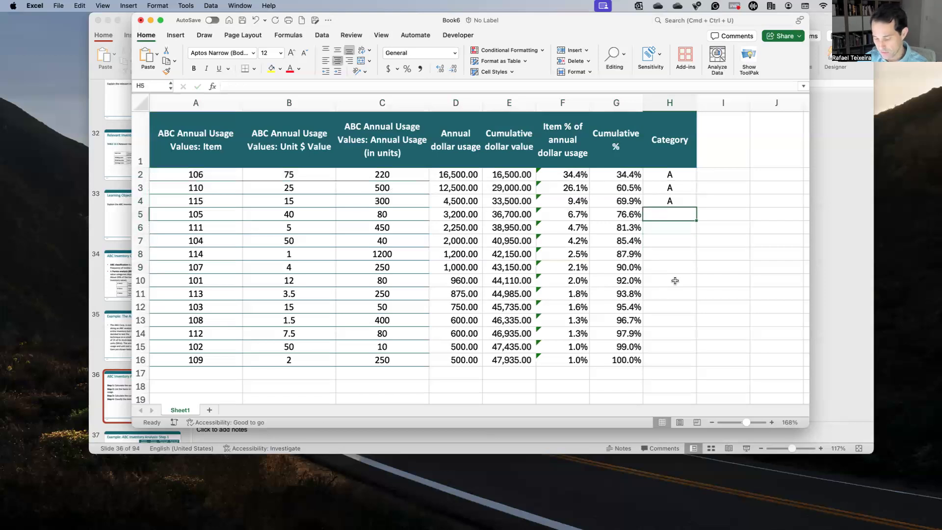
Step: Classify the next five items as category B in cells H5 through H9
text(B)
key(Return)
text(B)
key(Return)
text(B)
key(Return)
text(B)
key(Return)
text(B)
Step: Review the category B items by selecting their cumulative percentages in G5:G9, followed by their full rows A5:H9
key(Left)
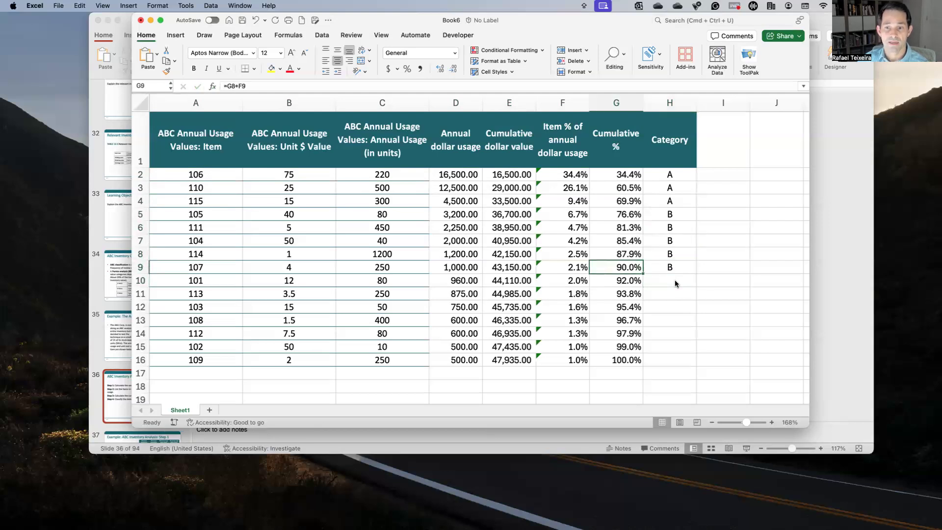
key(shift+Up)
key(shift+Up)
key(shift+Up)
key(shift+Up)
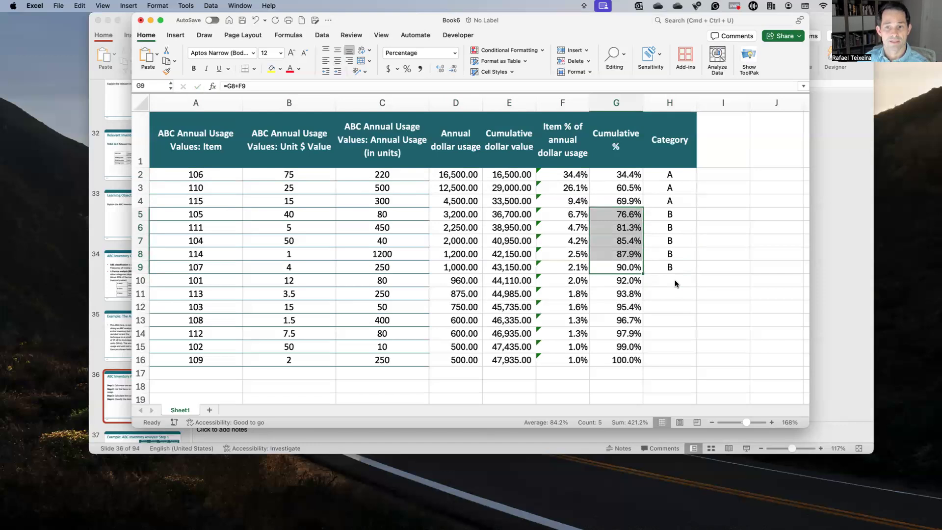
key(Right)
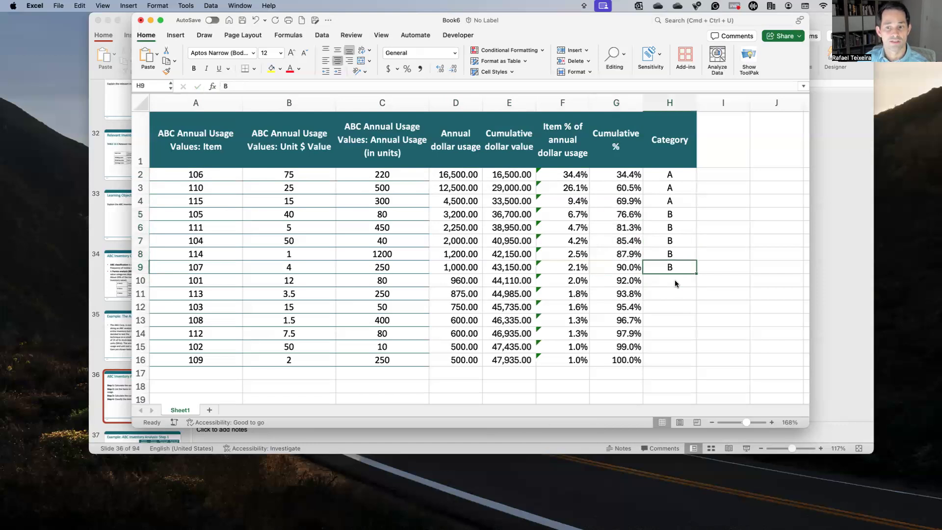
key(shift+Left)
key(shift+Left)
key(shift+Left)
key(shift+Left)
key(shift+Left)
key(shift+Left)
key(shift+Left)
key(shift+Up)
key(shift+Up)
key(shift+Up)
key(shift+Up)
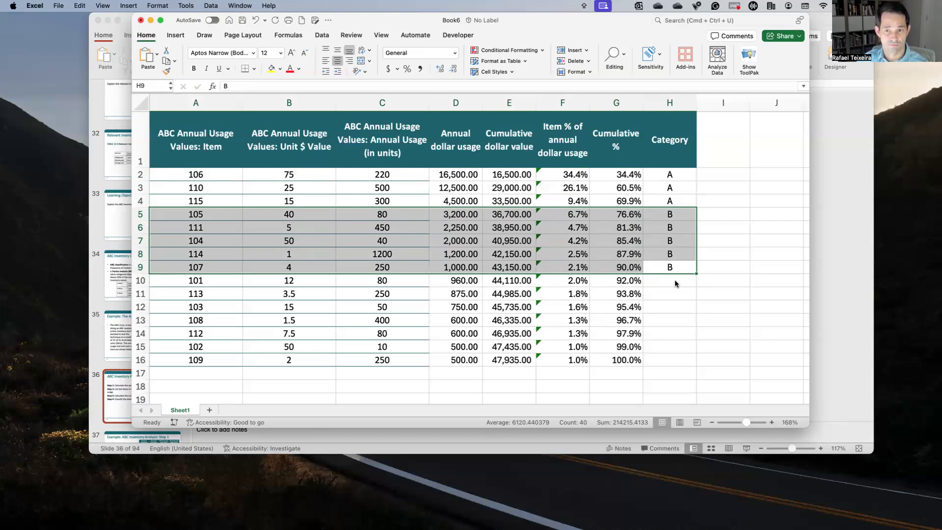
Step: Check the cumulative percentages around row 9 and the unclassified items directly below it
key(Right)
key(Left)
key(Left)
key(Down)
key(Up)
key(Down)
key(Up)
key(Down)
key(Down)
key(Down)
key(Down)
key(Down)
key(Up)
key(Up)
key(Up)
Step: Classify the remaining seven items as category C in cells H10 through H16
click(675, 284)
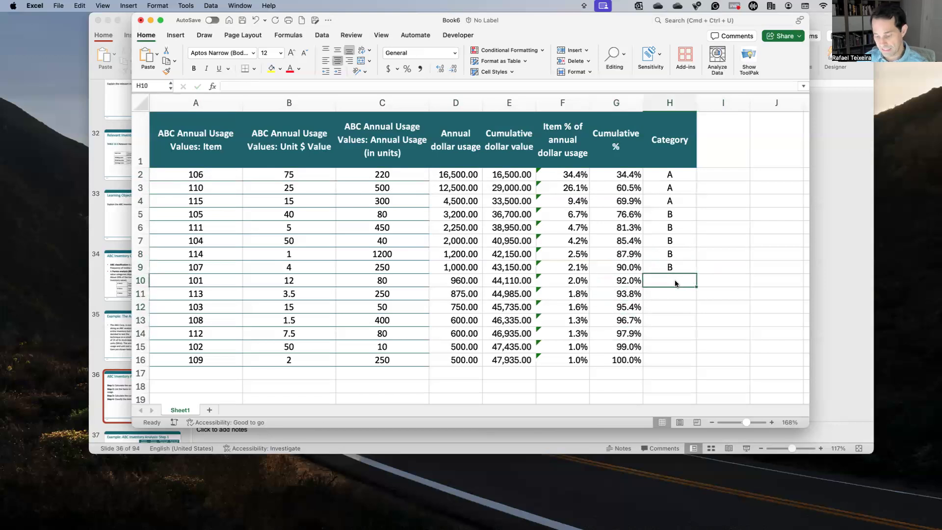
text(C)
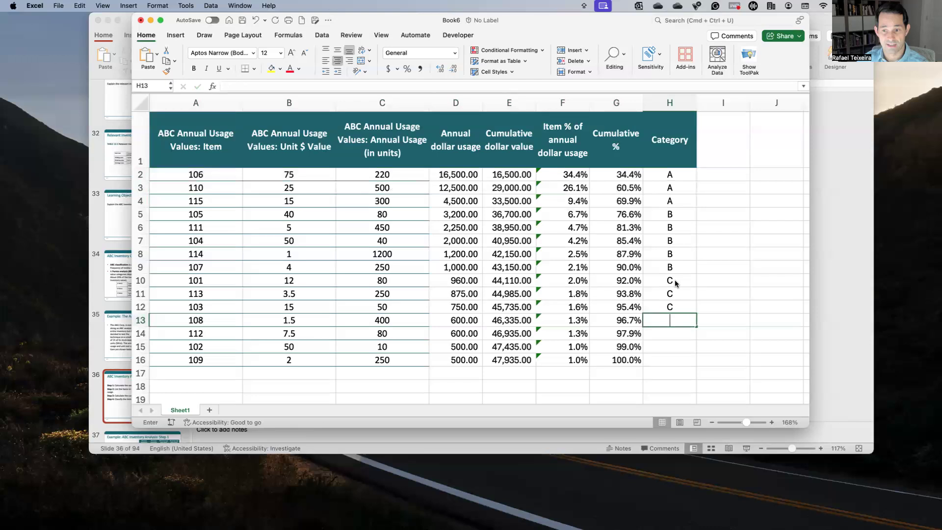
text( C C C C C)
key(Return)
text(C)
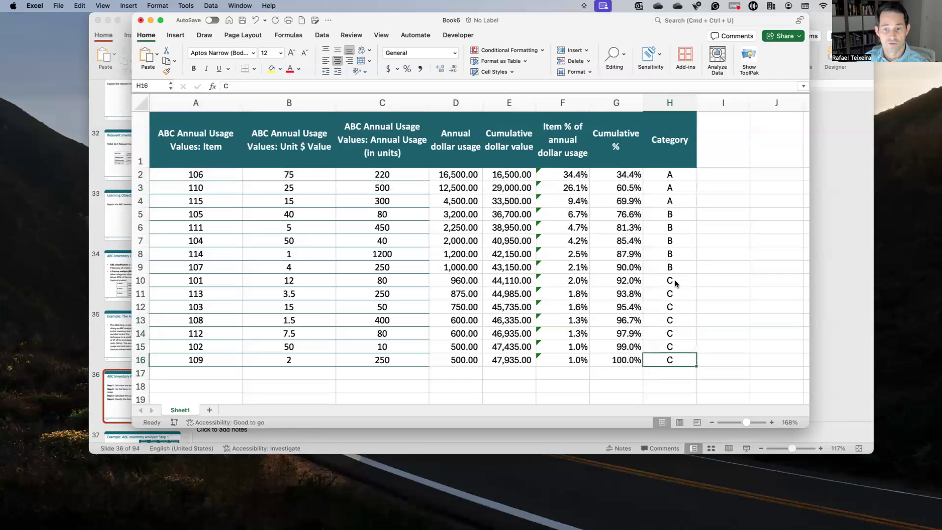
Step: Review the category C items by selecting their full rows in A10:H16
key(shift+Left)
key(shift+Up)
key(shift+Up)
key(shift+Up)
key(shift+Up)
key(shift+Up)
key(shift+Up)
key(shift+Left)
key(shift+Left)
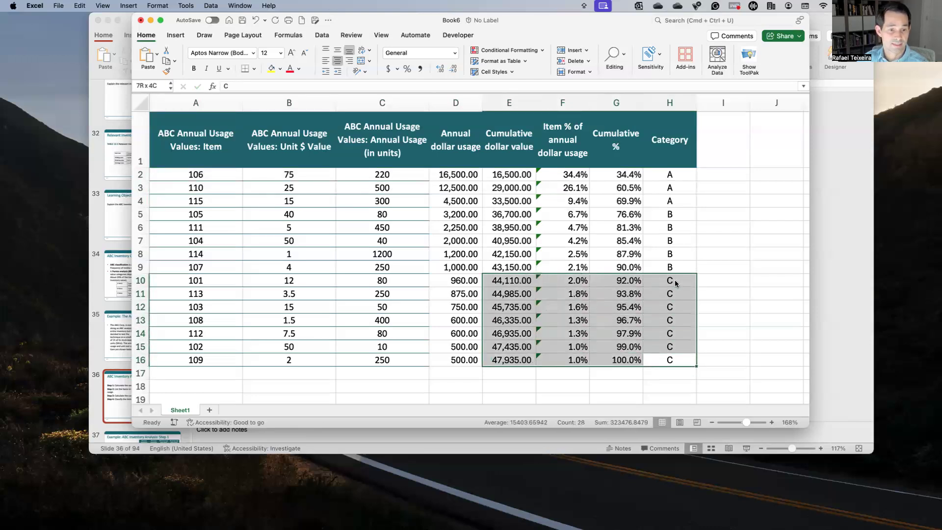
key(shift+Left)
key(shift+Left)
key(shift+Left)
key(shift+Right)
key(shift+Right)
key(shift+Right)
key(shift+Right)
key(shift+Right)
key(shift+Right)
key(shift+Right)
key(shift+Right)
key(shift+Left)
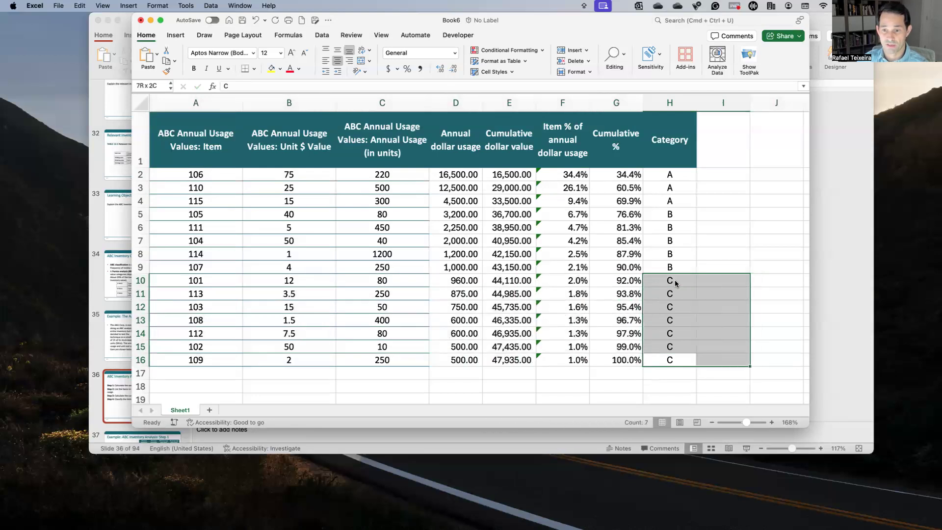
key(shift+Left)
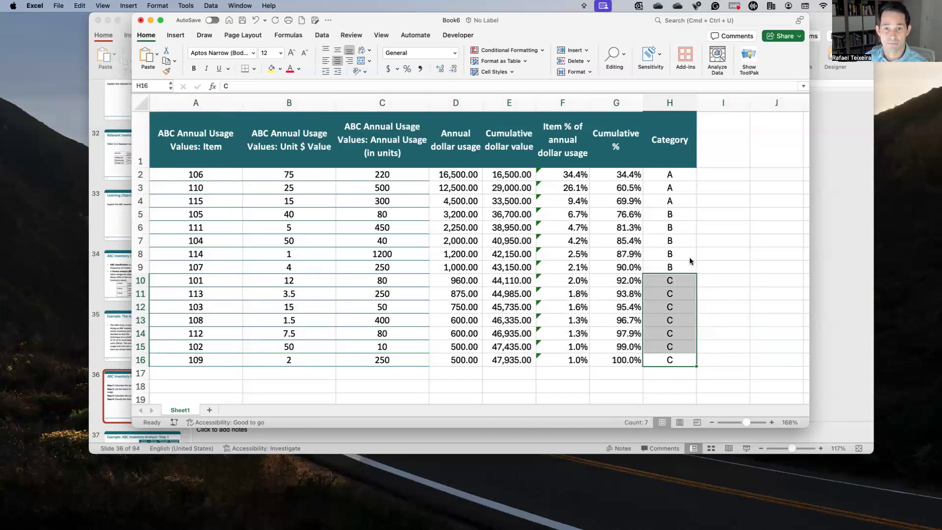
key(shift+Left)
key(shift+Left)
key(shift+Left)
key(shift+Left)
key(shift+Left)
key(shift+Left)
key(shift+Left)
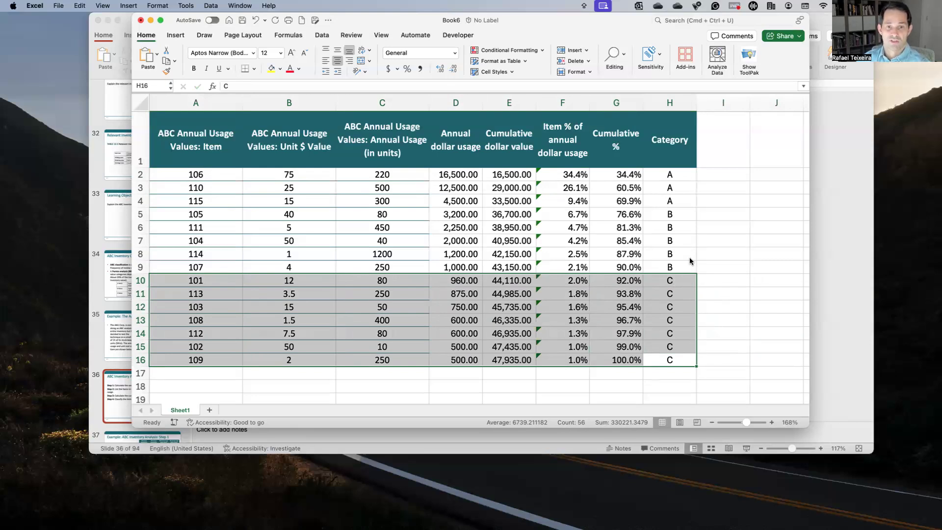
Step: Go back up the Category column from H16 to H5 to look over the assigned classes
key(Up)
key(Up)
key(Up)
key(Up)
key(Up)
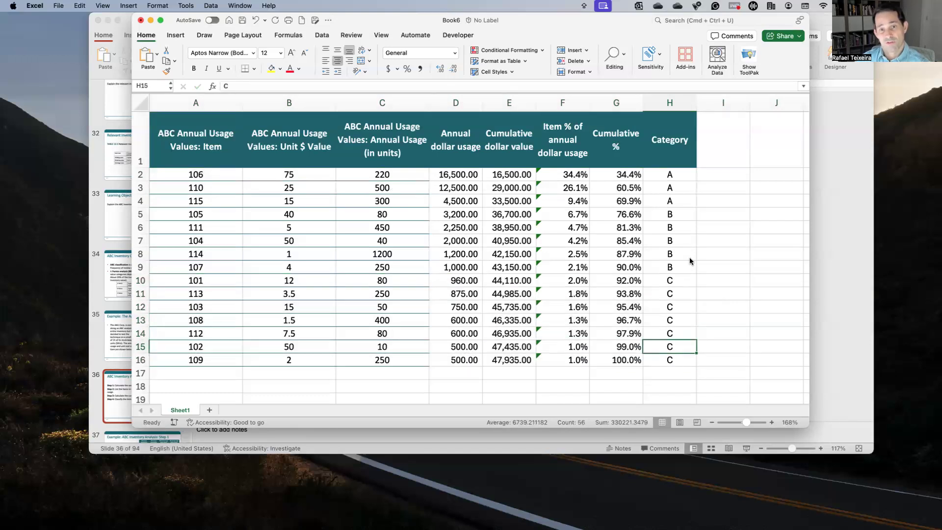
key(Up)
key(Up)
key(Up)
key(Up)
key(Up)
key(Up)
key(Up)
key(Up)
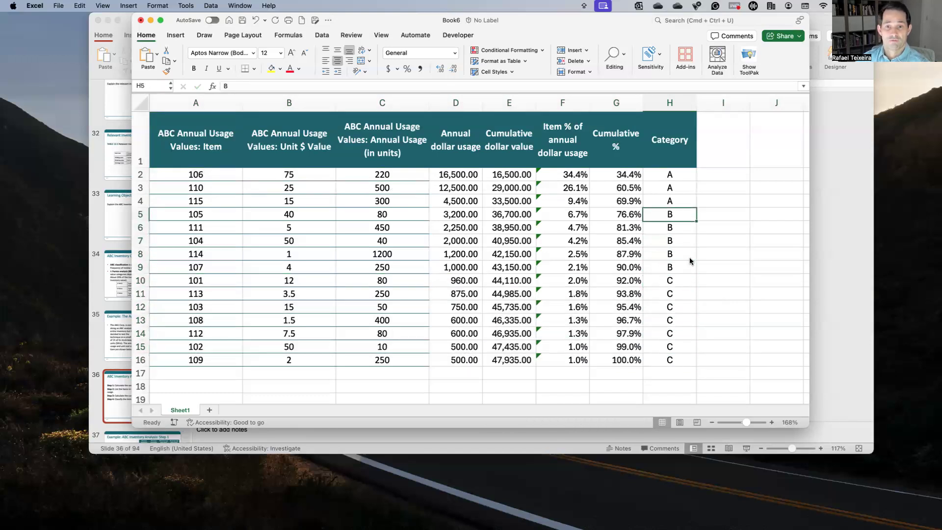